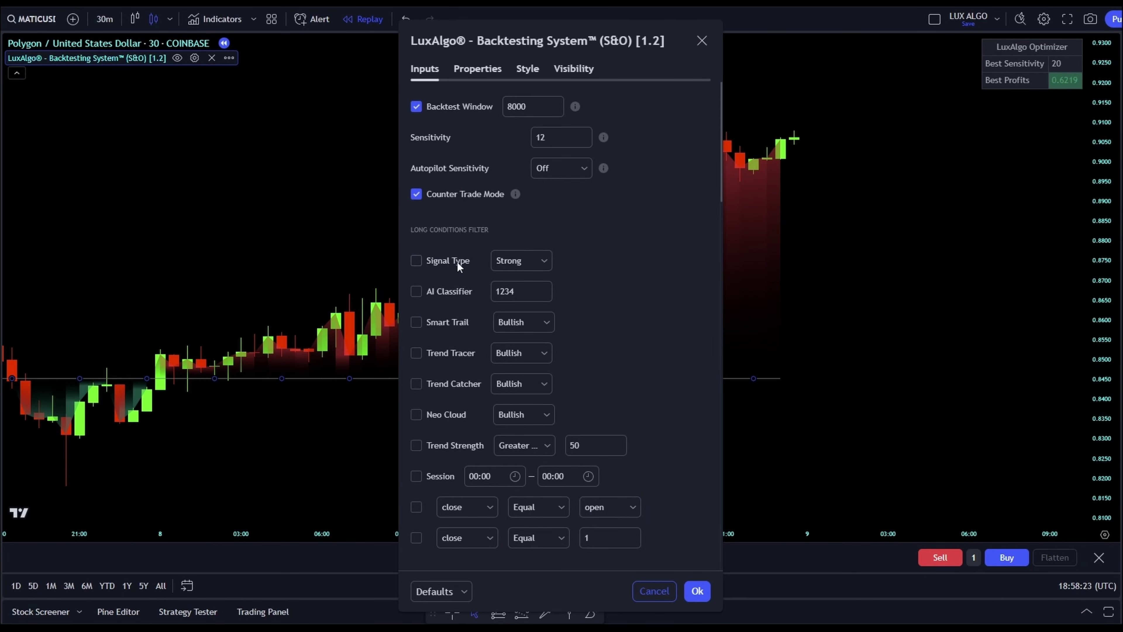
Step: Enable the Strong Signal Type long filter and the Smart Trail short filter
click(461, 261)
click(519, 260)
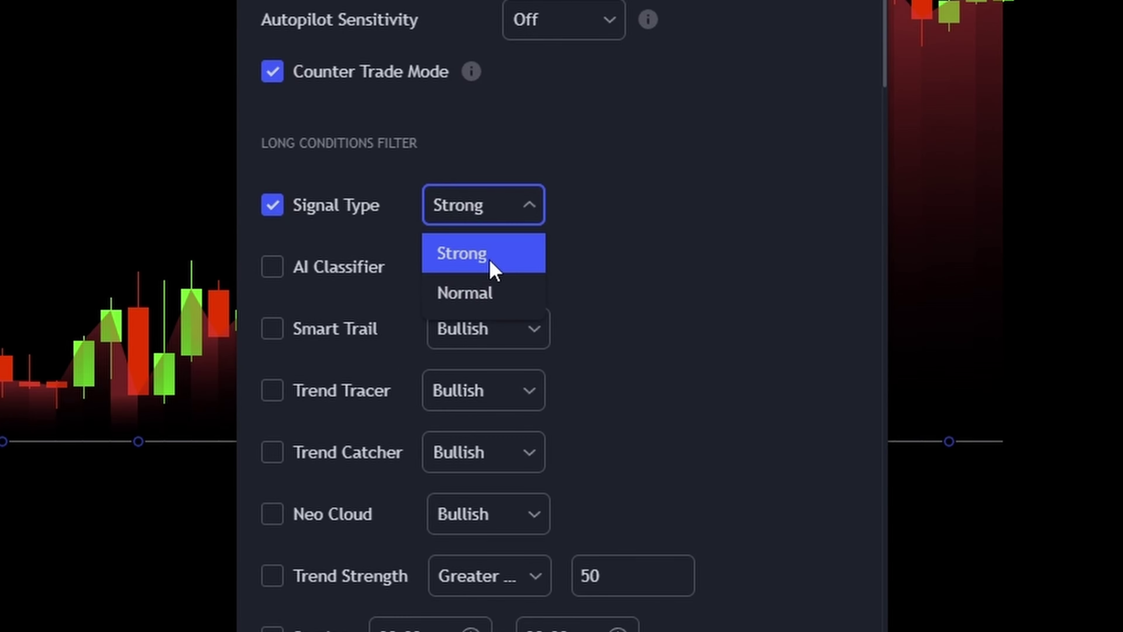
click(525, 292)
scroll(359, 344, down, 10)
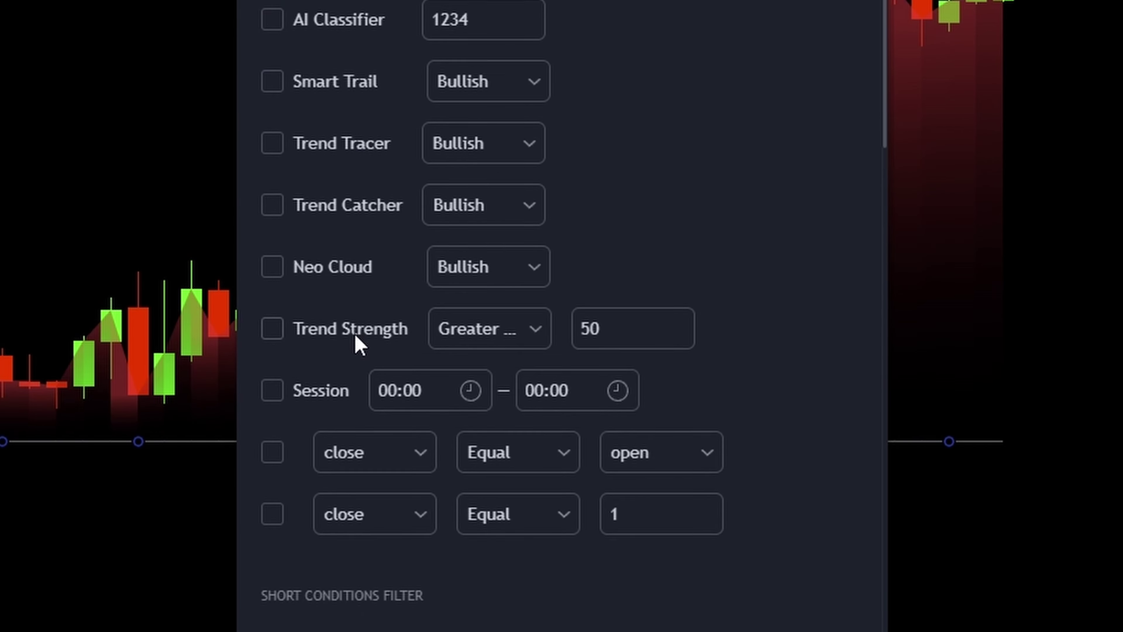
scroll(358, 344, down, 3)
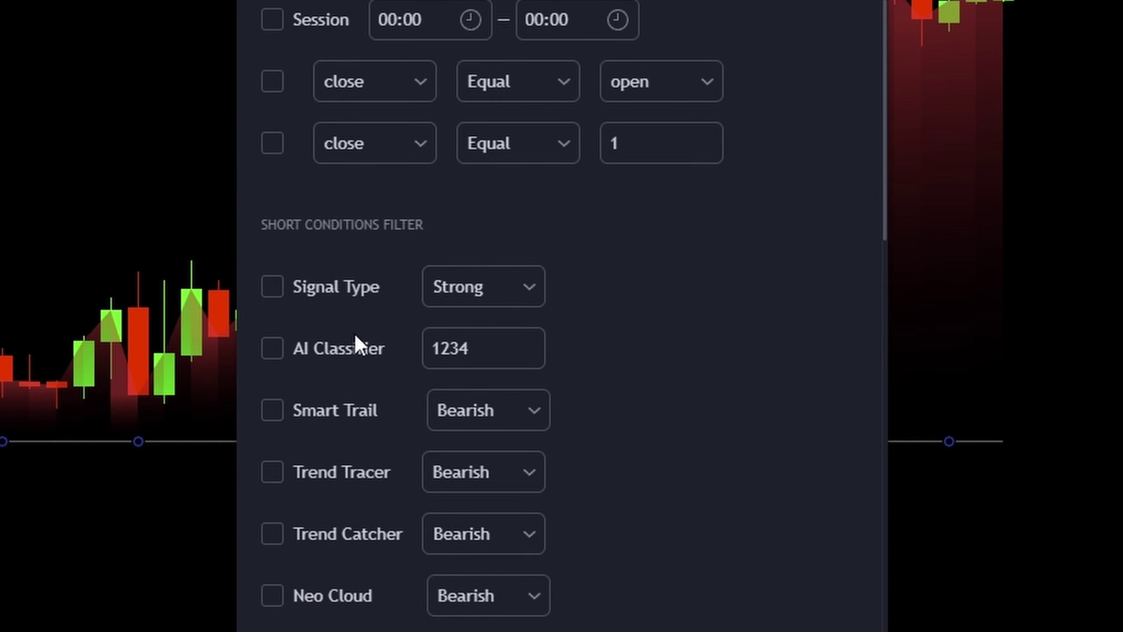
click(376, 406)
Step: Set the backtester to maximize Winrate instead of Profits and confirm the settings
scroll(571, 470, down, 15)
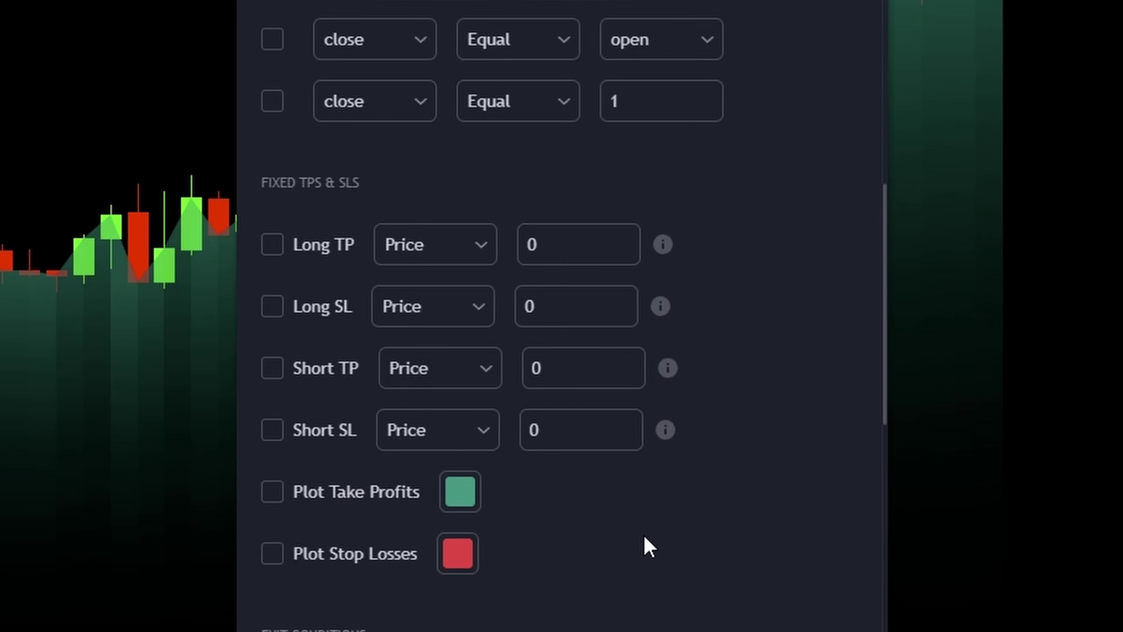
scroll(644, 538, down, 6)
scroll(644, 542, down, 3)
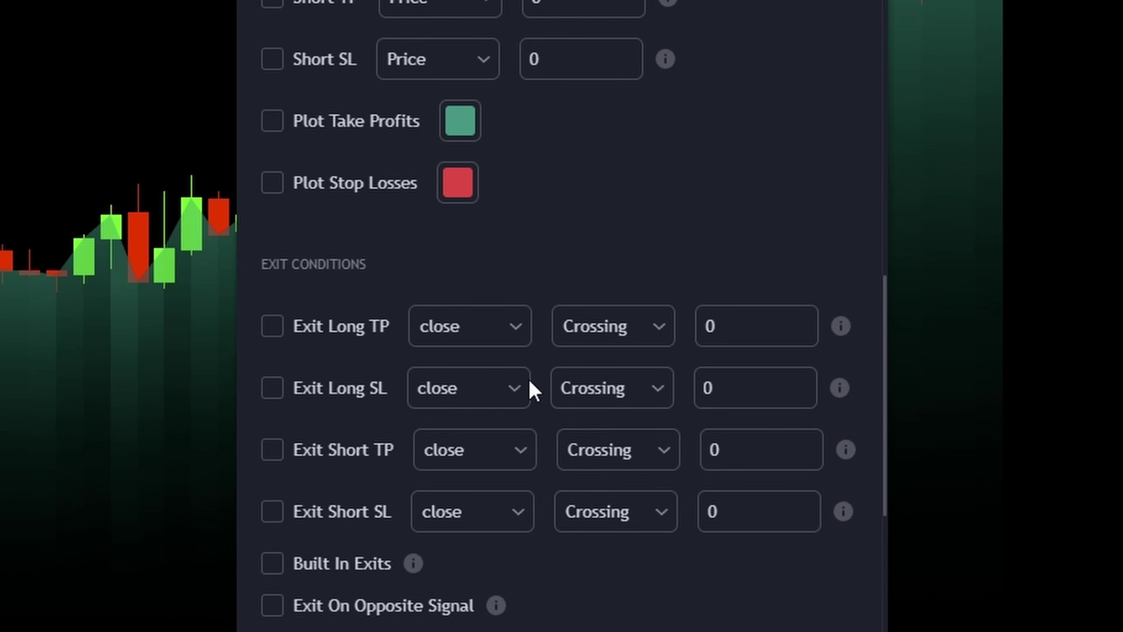
scroll(303, 418, down, 3)
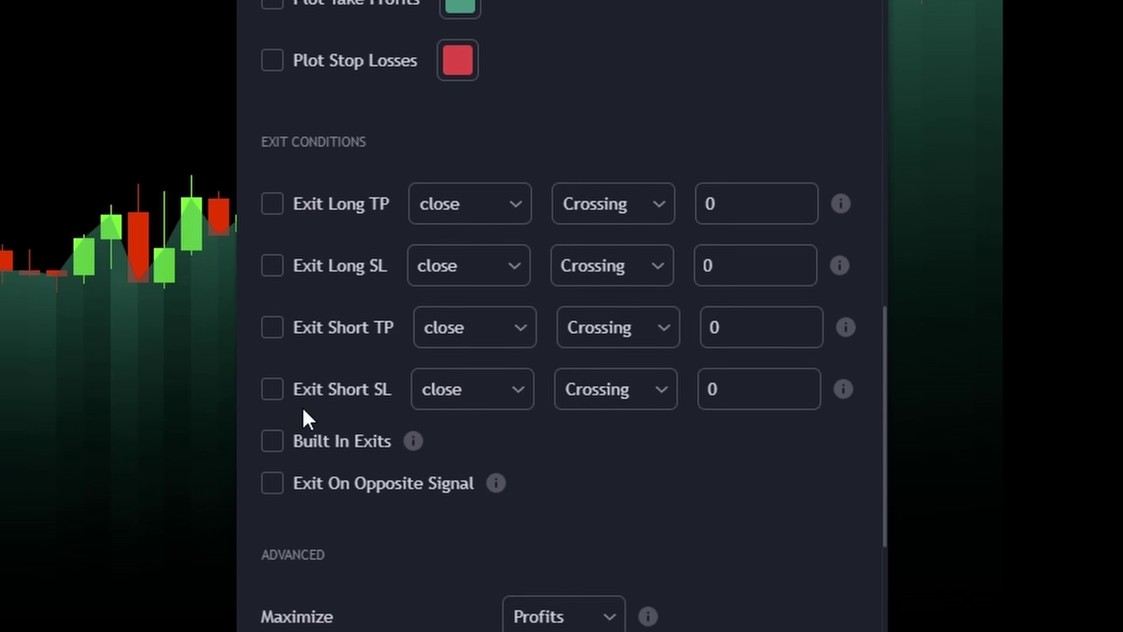
scroll(594, 502, down, 8)
click(564, 217)
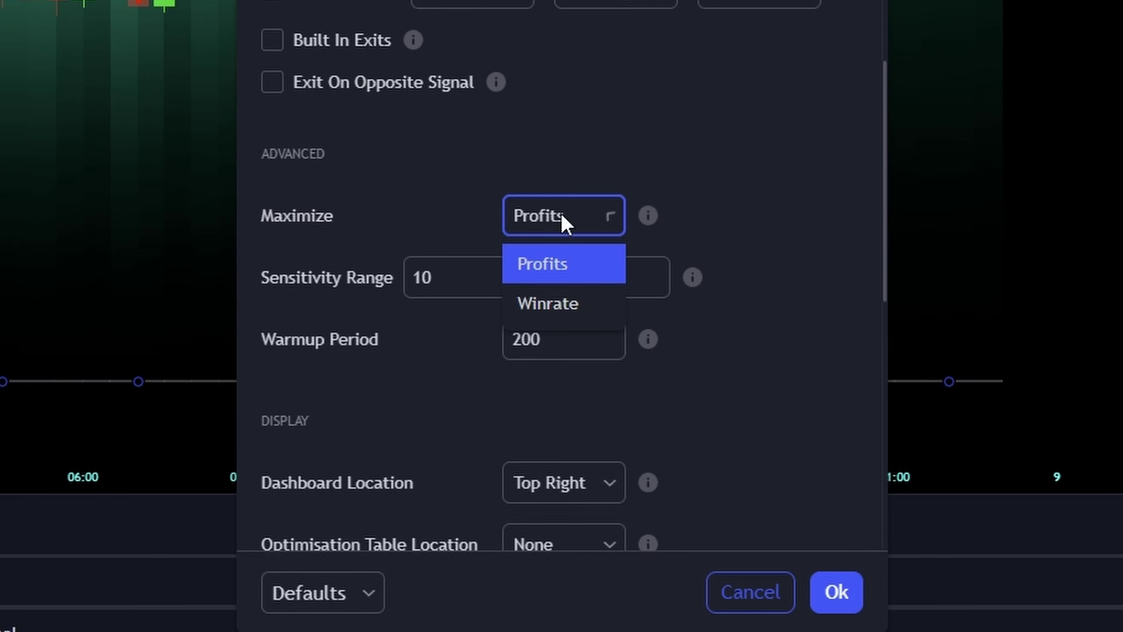
click(556, 309)
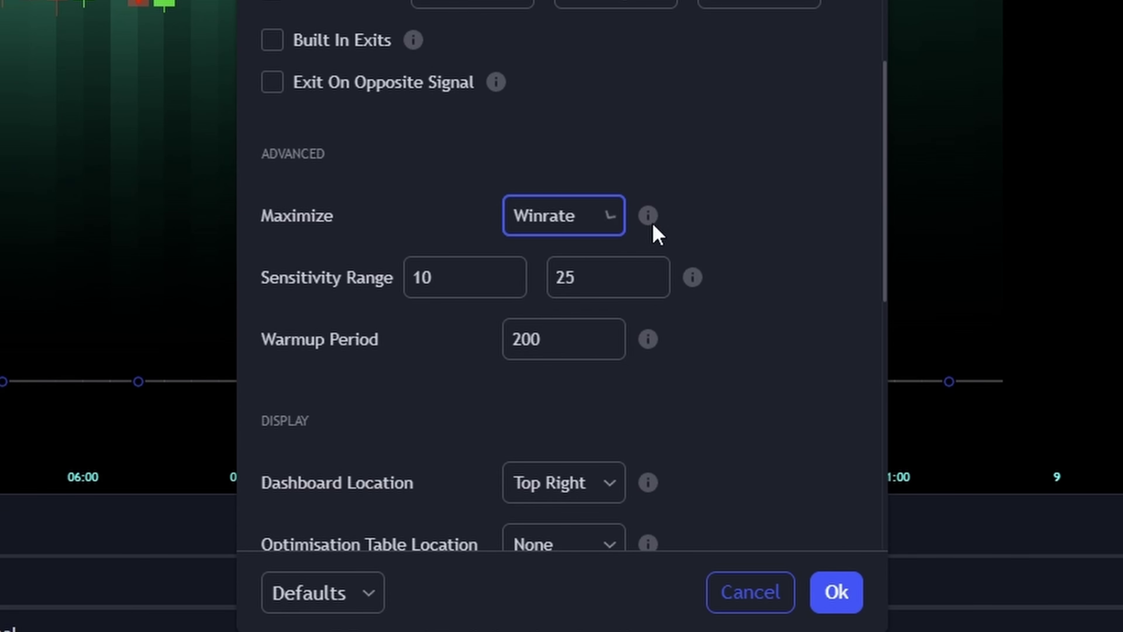
scroll(759, 125, down, 8)
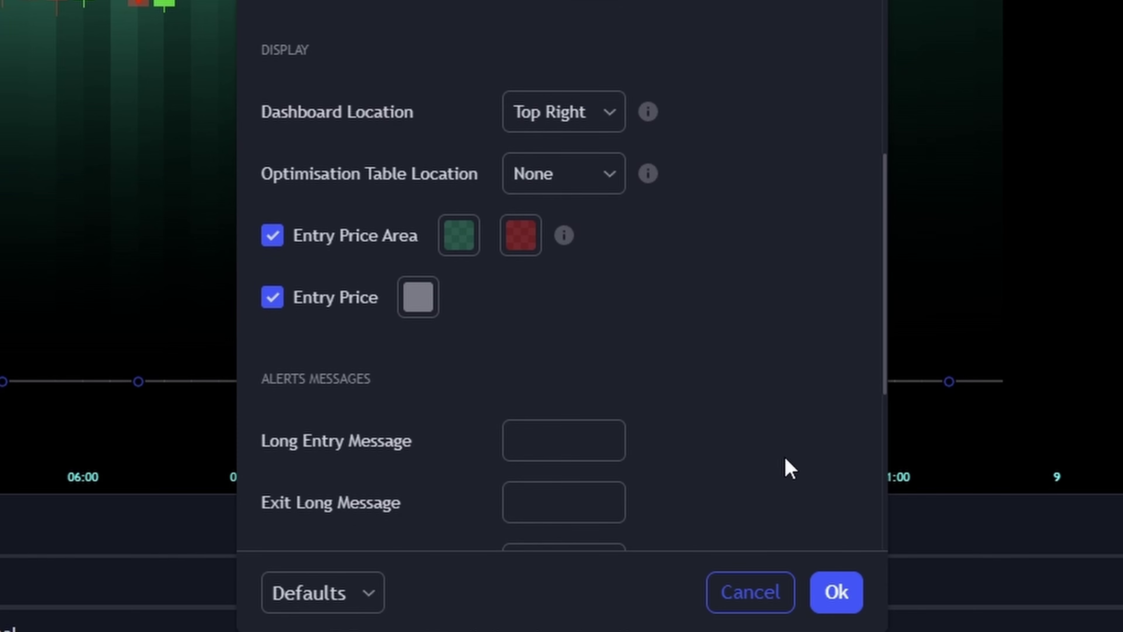
click(838, 592)
Step: Close the settings and scroll through the LuxAlgo Docs 'What Is LuxAlgo?' page
click(836, 592)
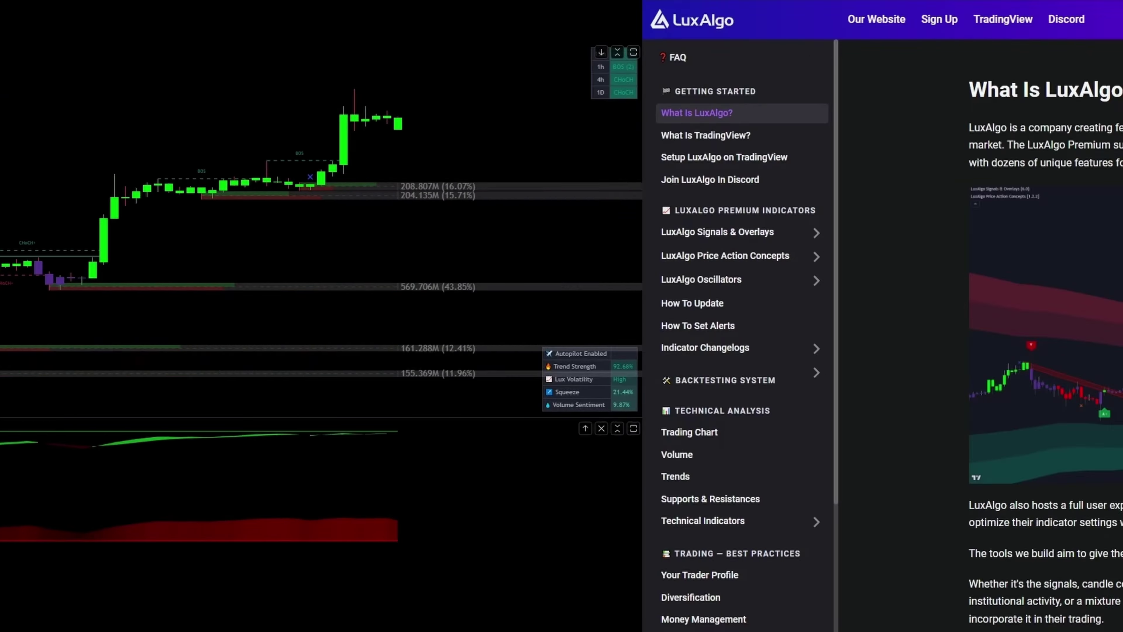
scroll(617, 345, down, 2)
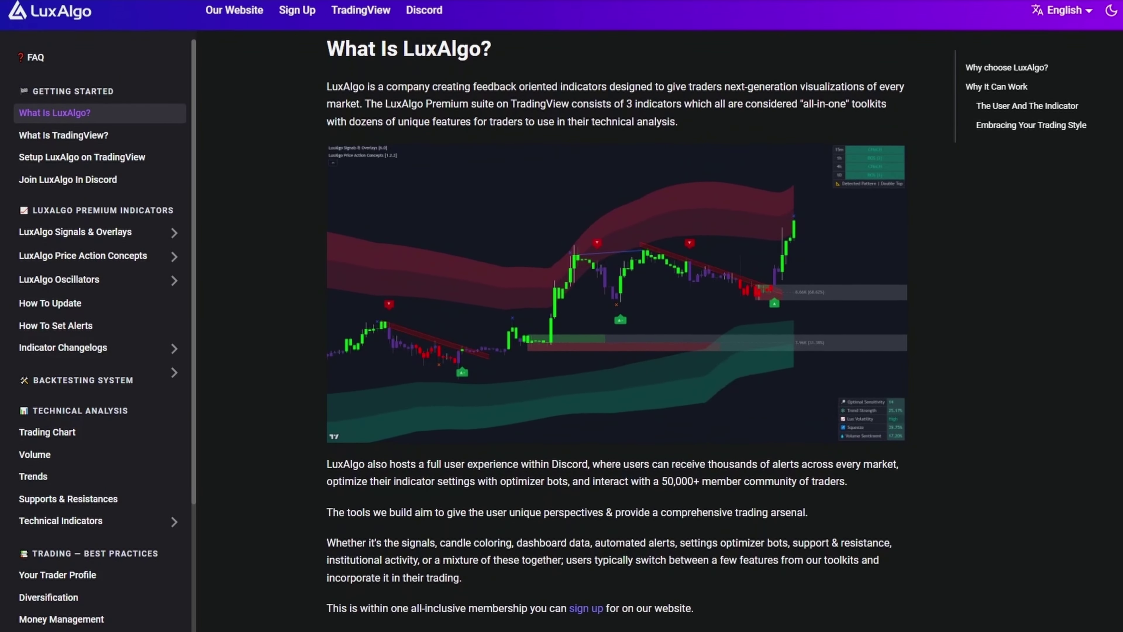
scroll(617, 345, down, 2)
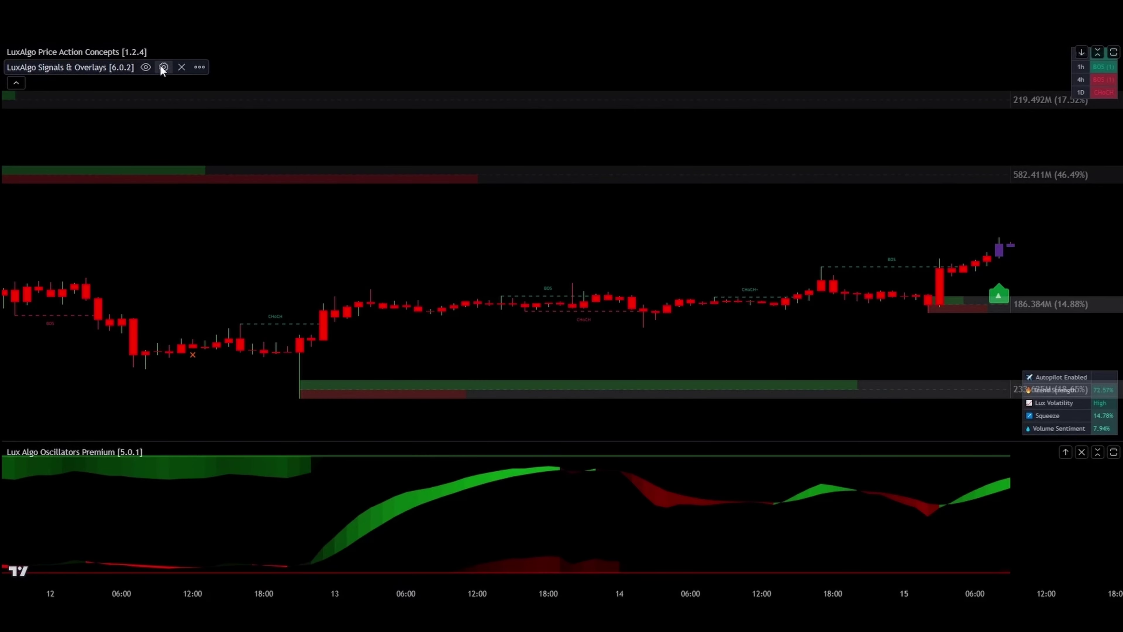
Step: Browse the Top community scripts, ranked by likes, in the Indicators, Metrics & Strategies library
click(163, 67)
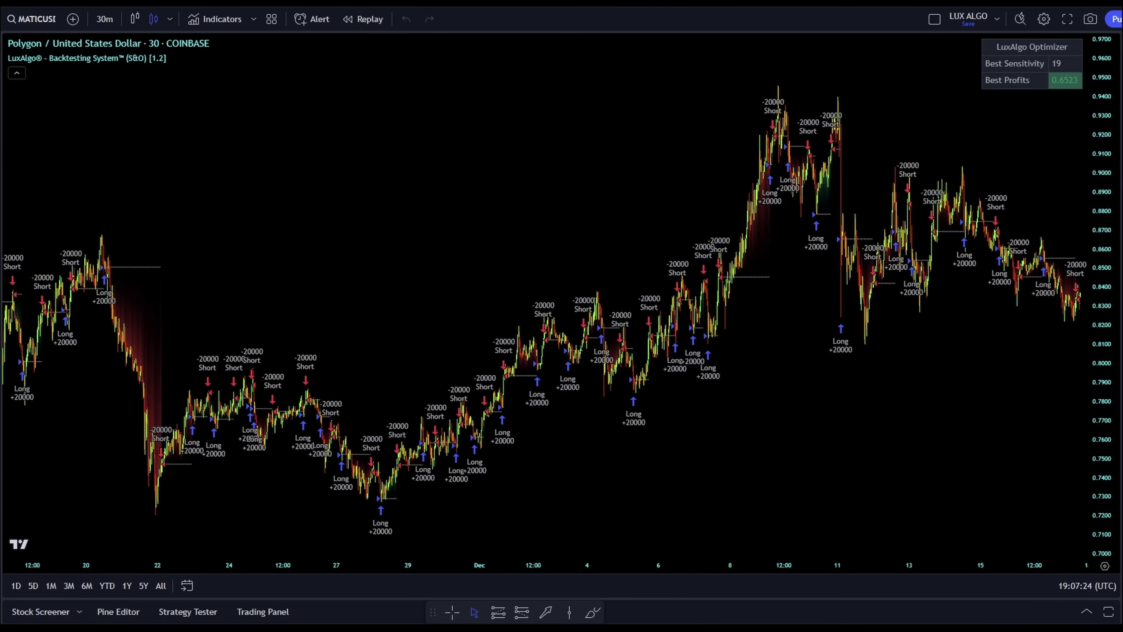
click(205, 26)
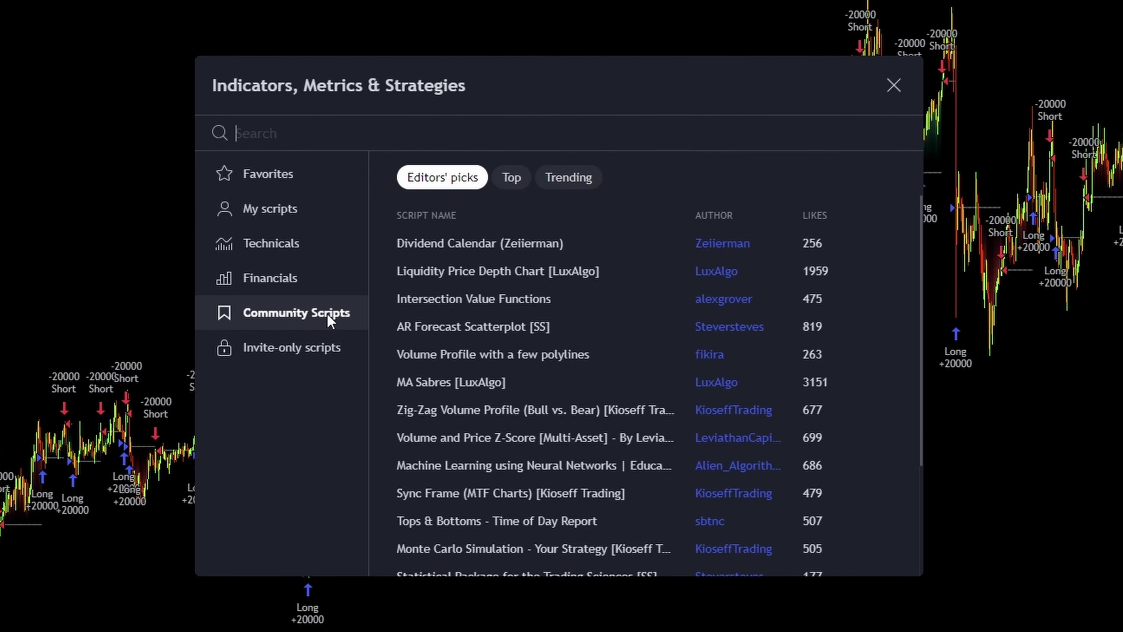
click(514, 184)
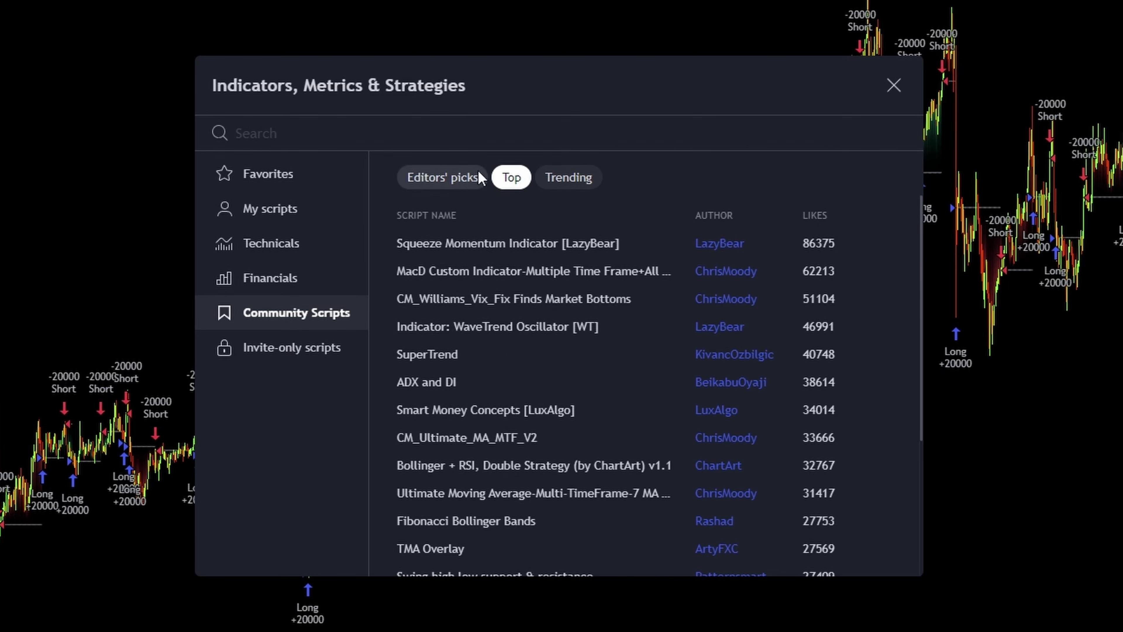
scroll(601, 328, down, 3)
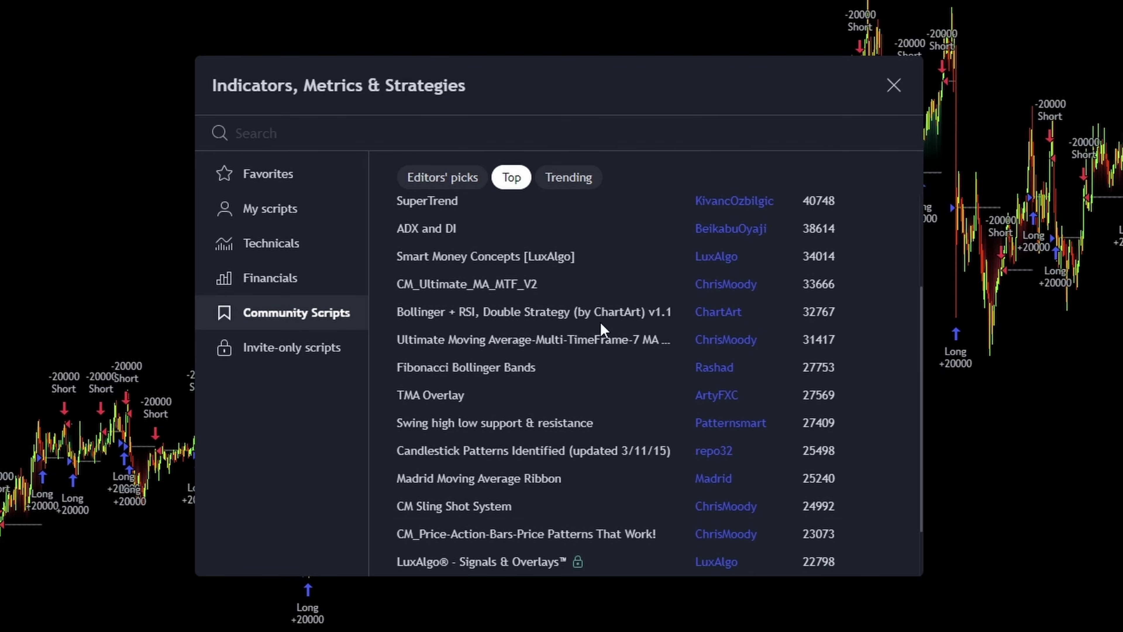
scroll(601, 323, down, 3)
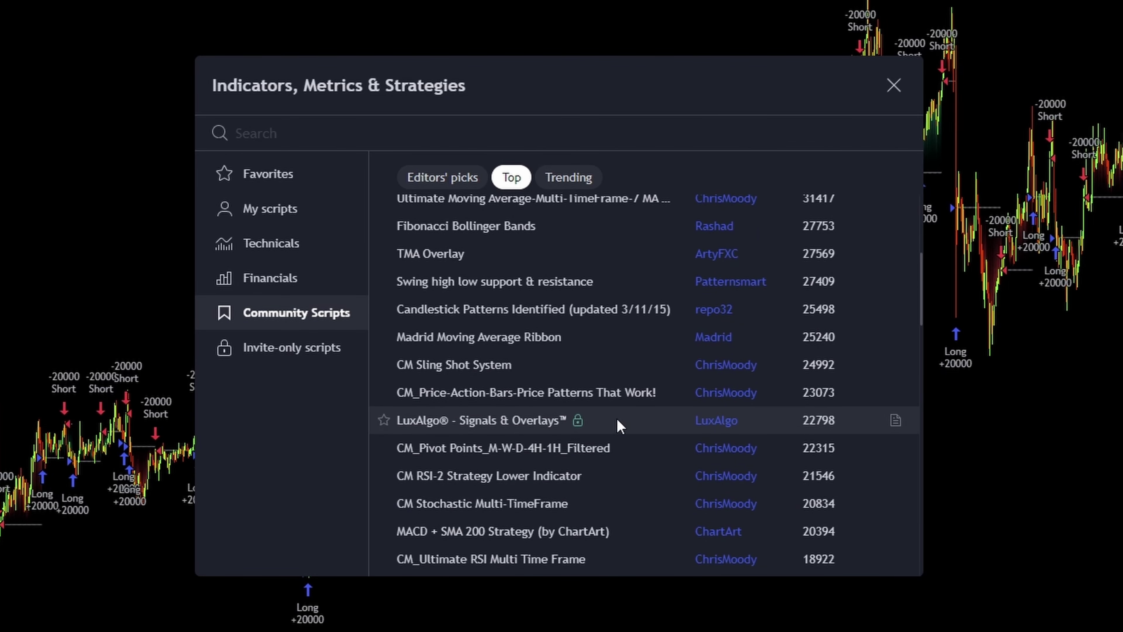
scroll(622, 419, down, 5)
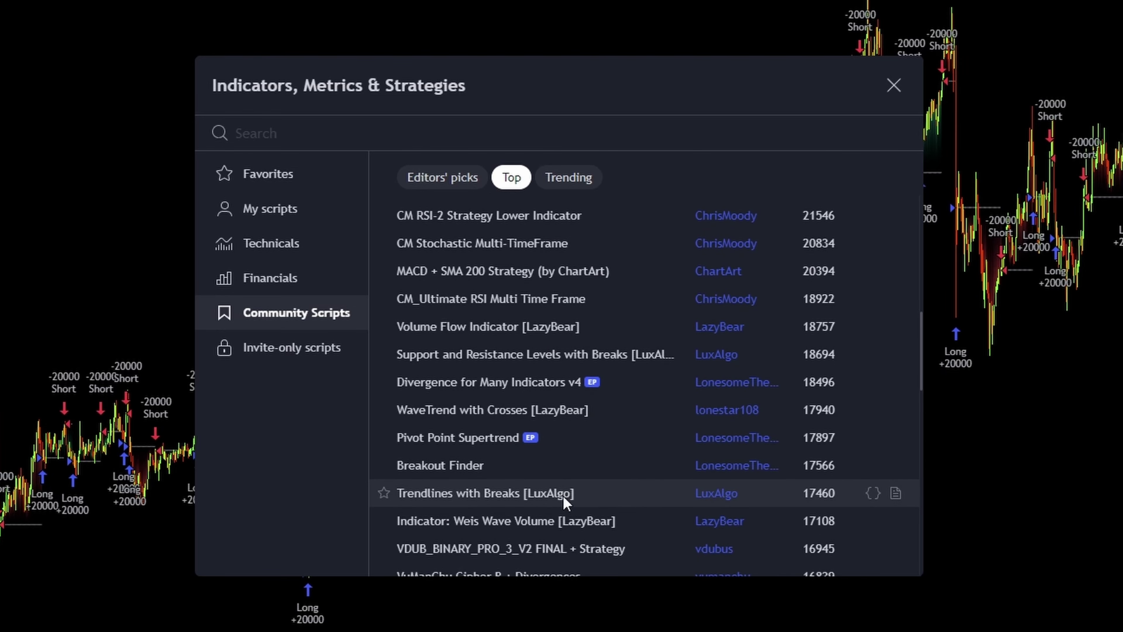
scroll(605, 492, down, 5)
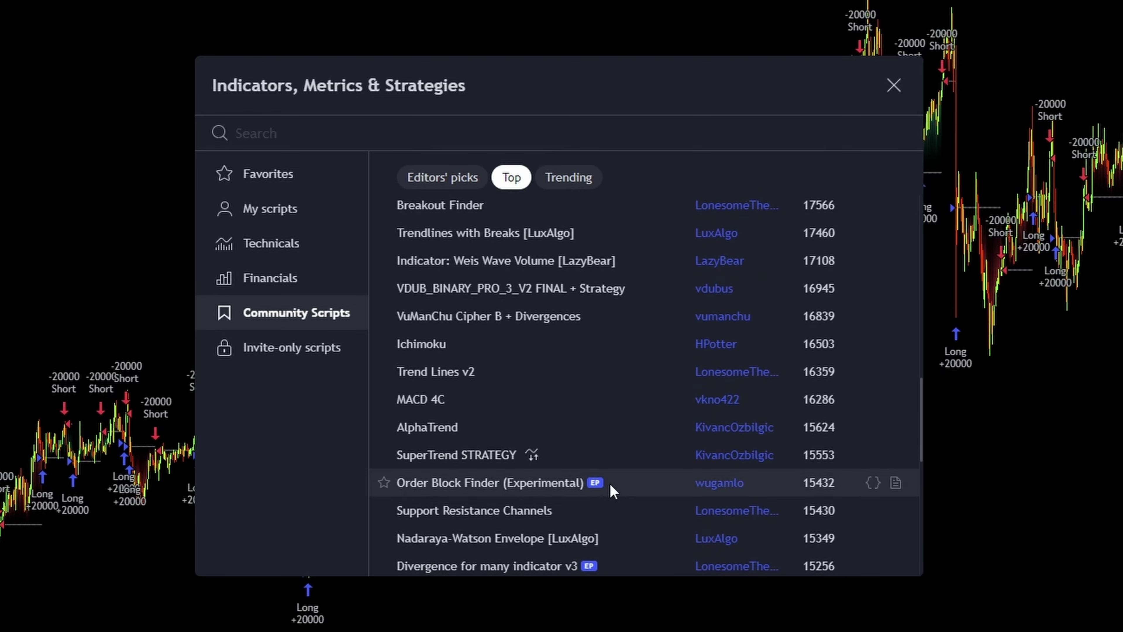
scroll(597, 464, down, 2)
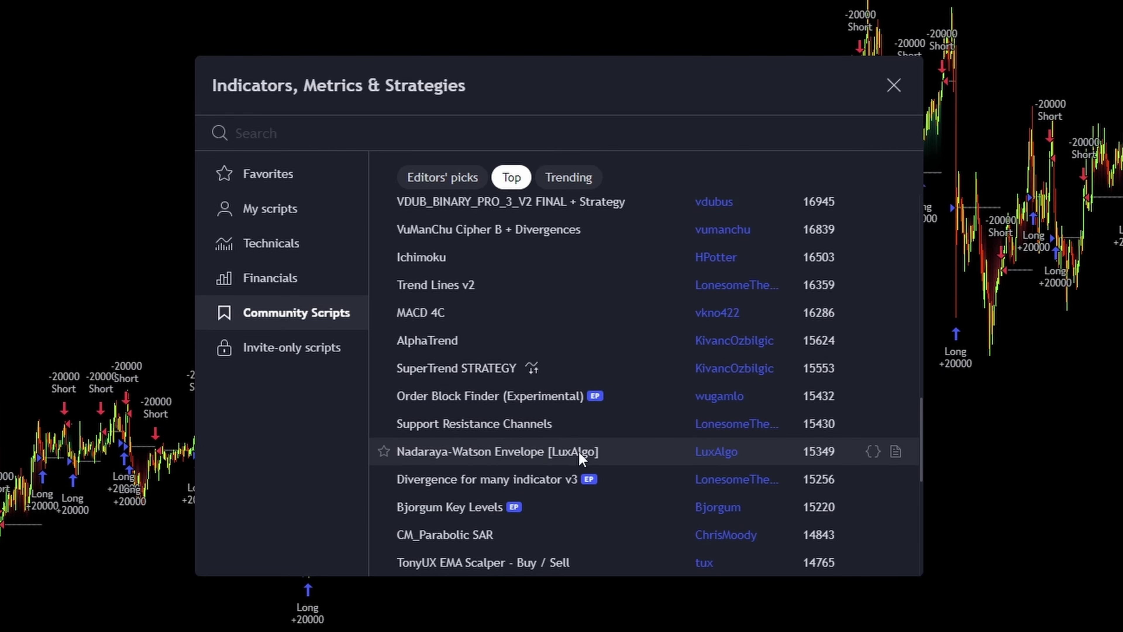
Step: Leave the Signals & Overlays preset at None, then open the Price Action Concepts [1.2.4] settings
scroll(621, 390, down, 7)
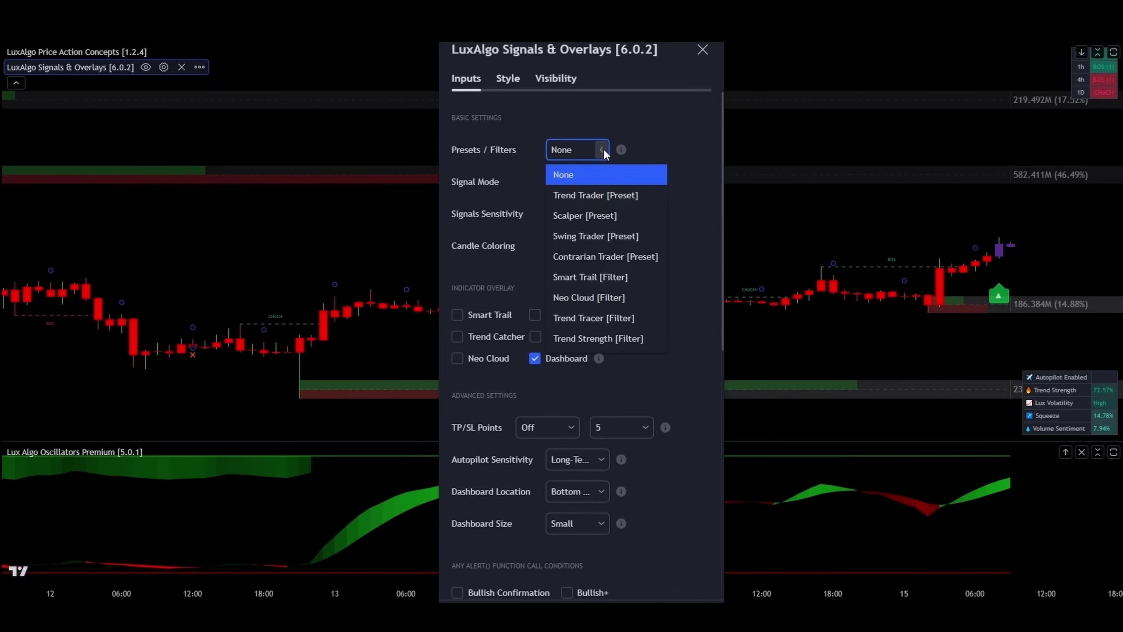
click(604, 148)
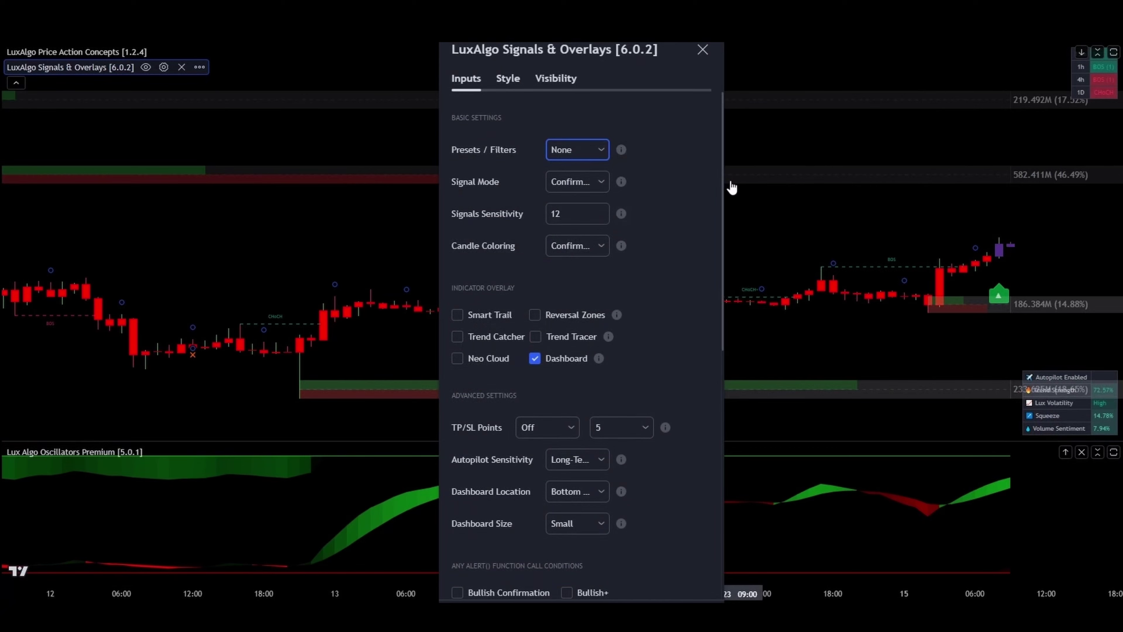
drag(721, 179, 715, 354)
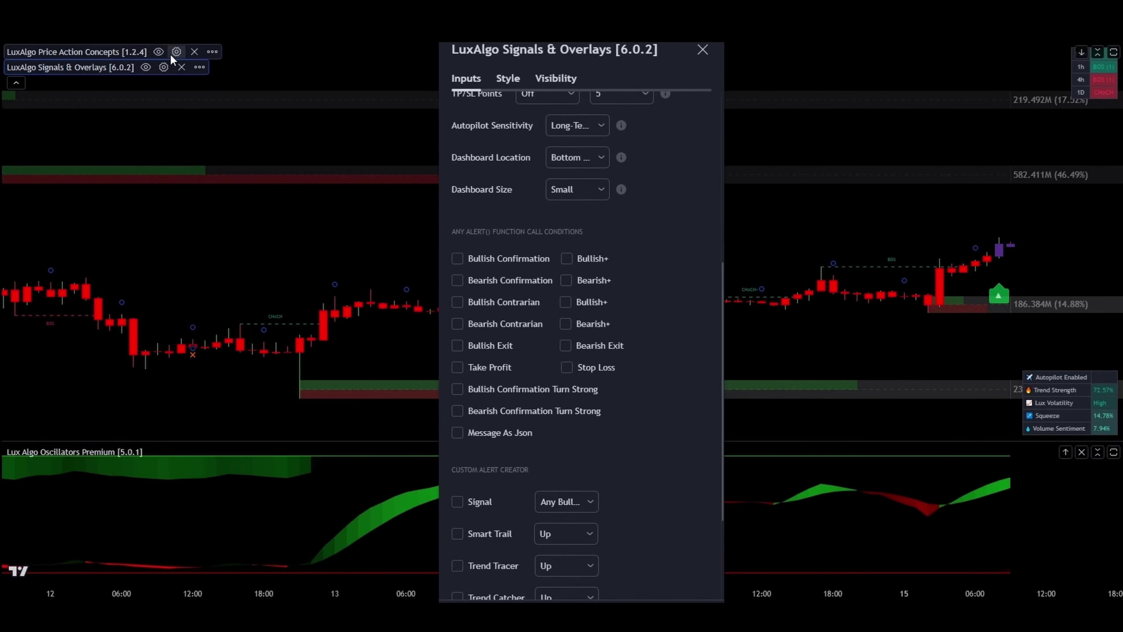
click(171, 55)
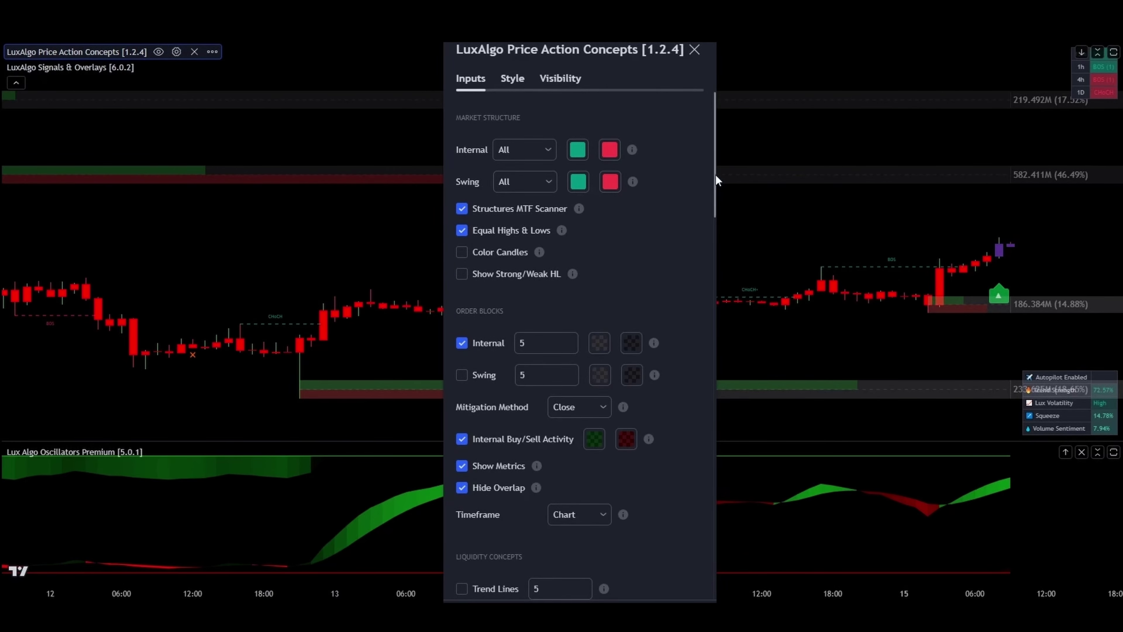
drag(716, 176, 716, 220)
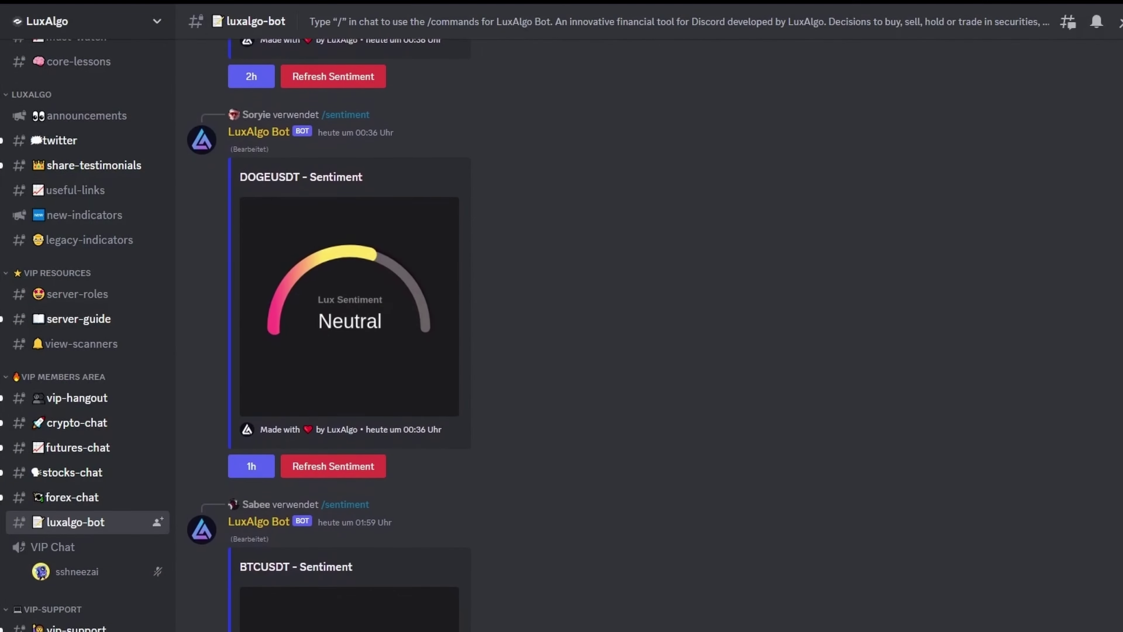
Step: Close the indicator settings and switch the chart to USDJPY, then TSLA, from the watchlist
scroll(323, 336, down, 5)
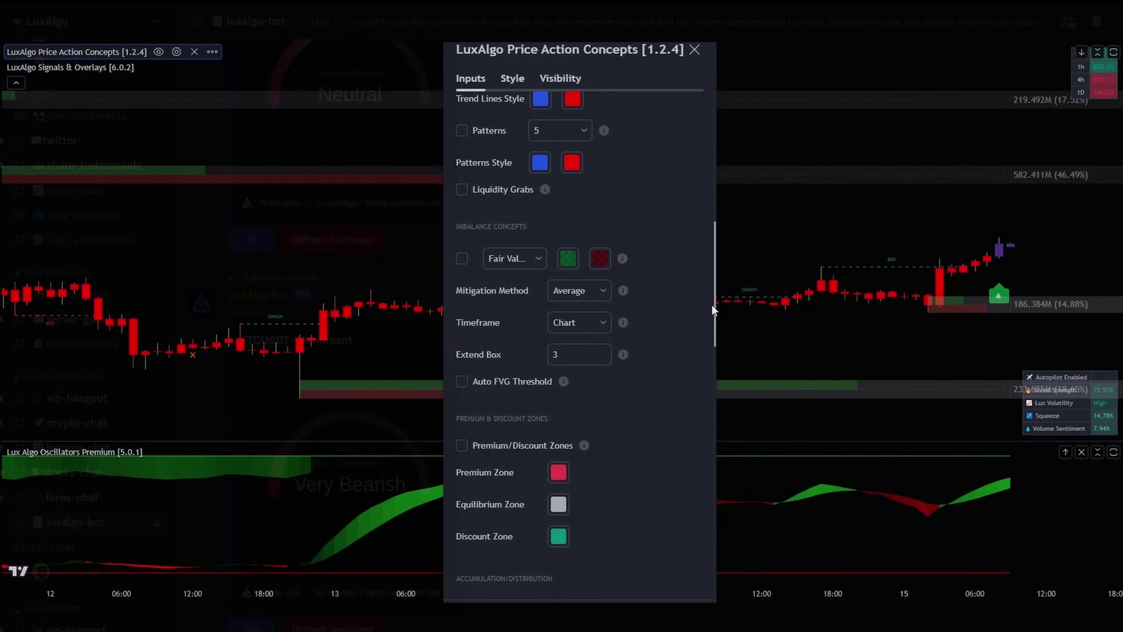
drag(713, 305, 714, 371)
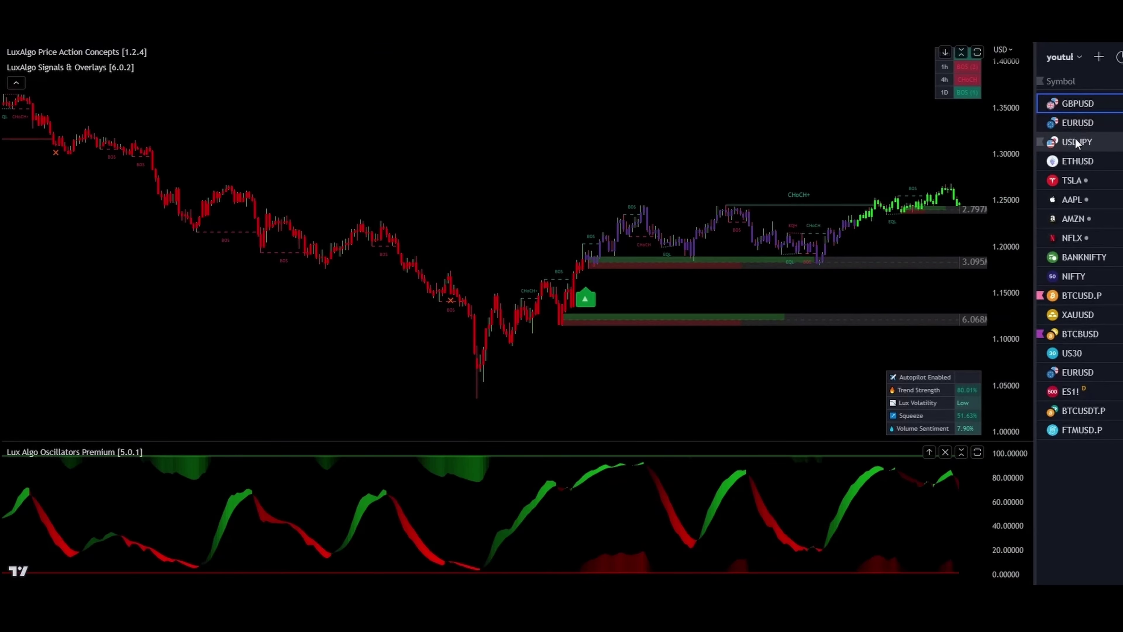
click(1076, 140)
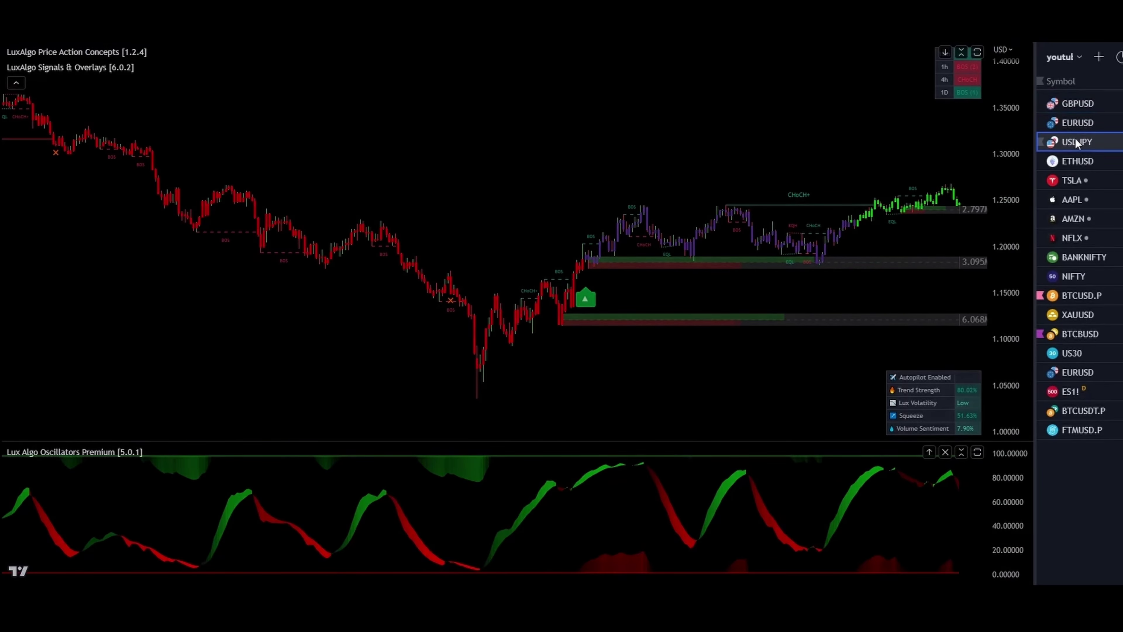
click(1097, 181)
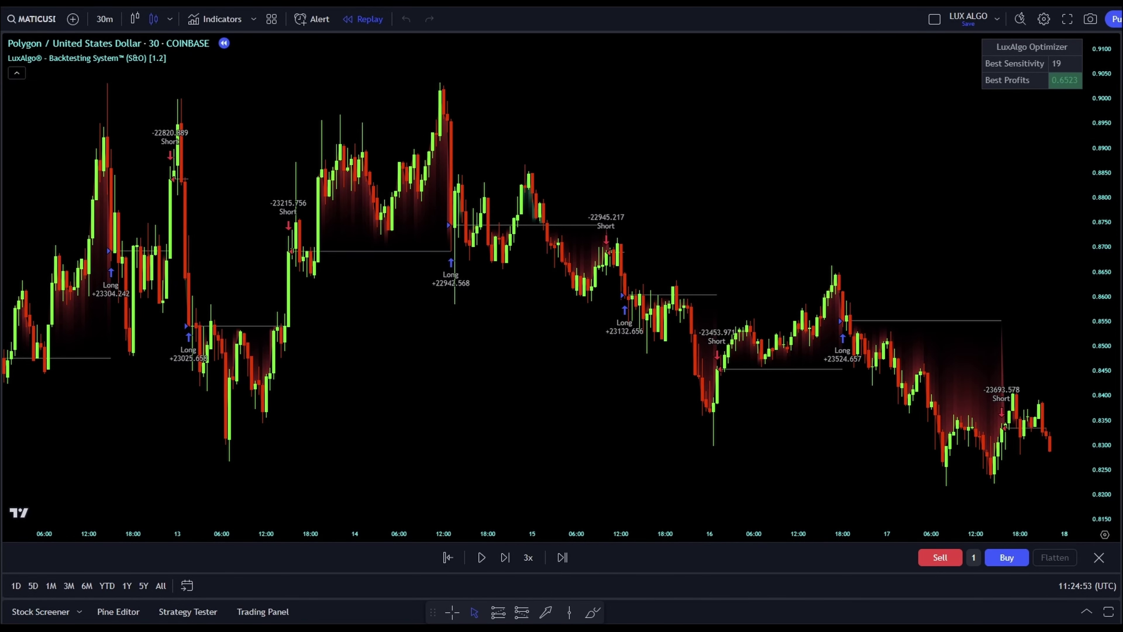
click(55, 20)
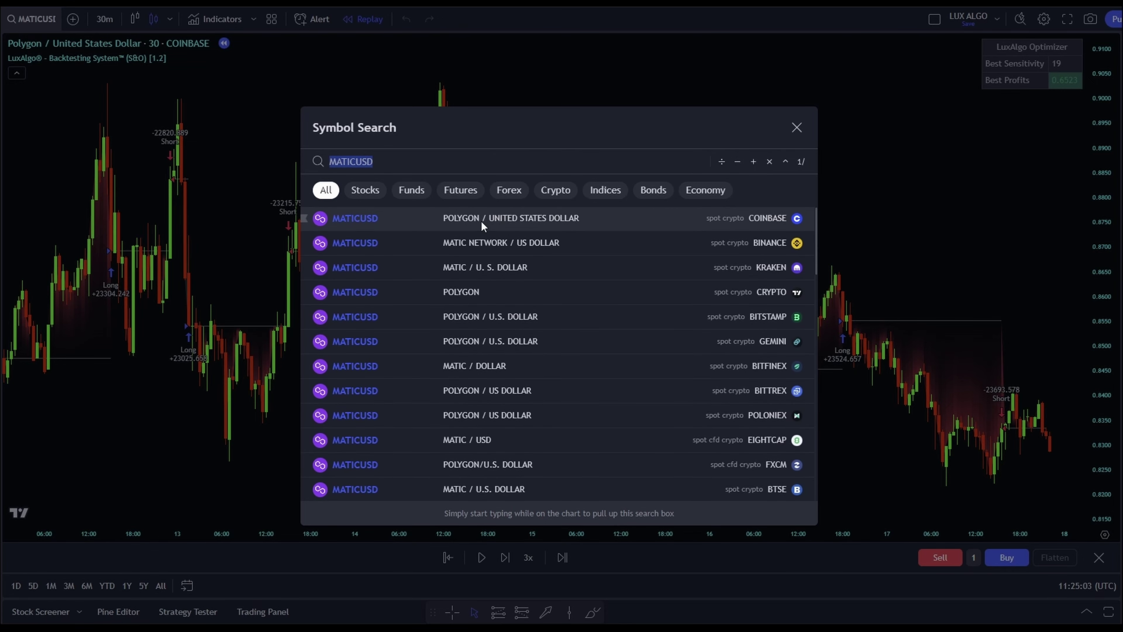
click(796, 127)
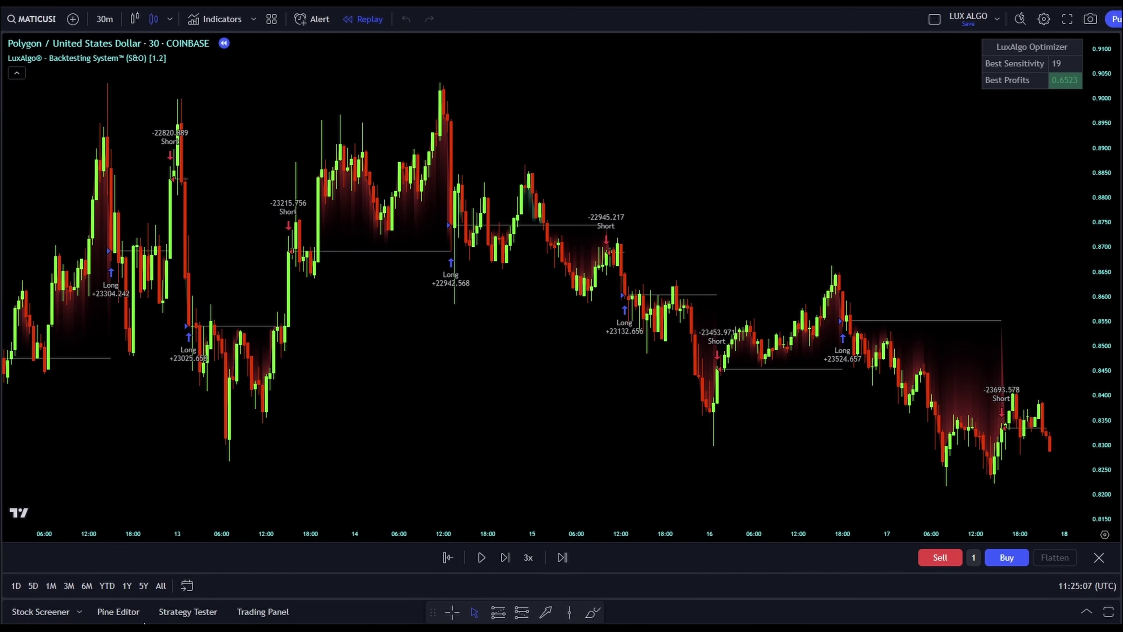
Step: Show the Strategy Tester full-size: 326 trades, 5,888.58 USD net profit, 2,945.07 USD drawdown
click(176, 612)
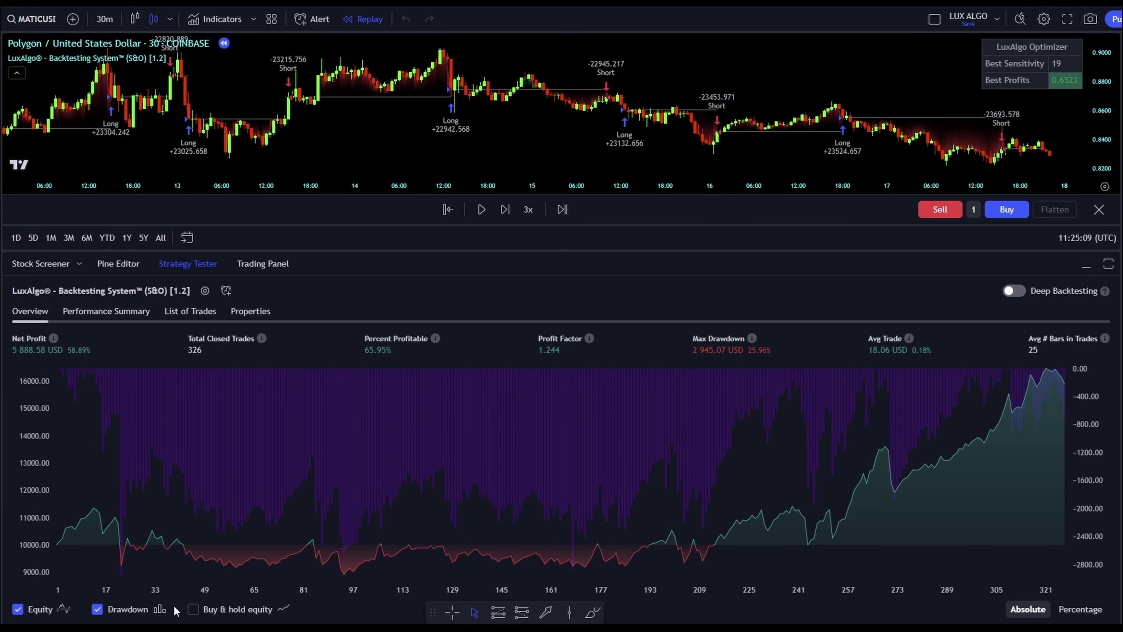
click(1110, 263)
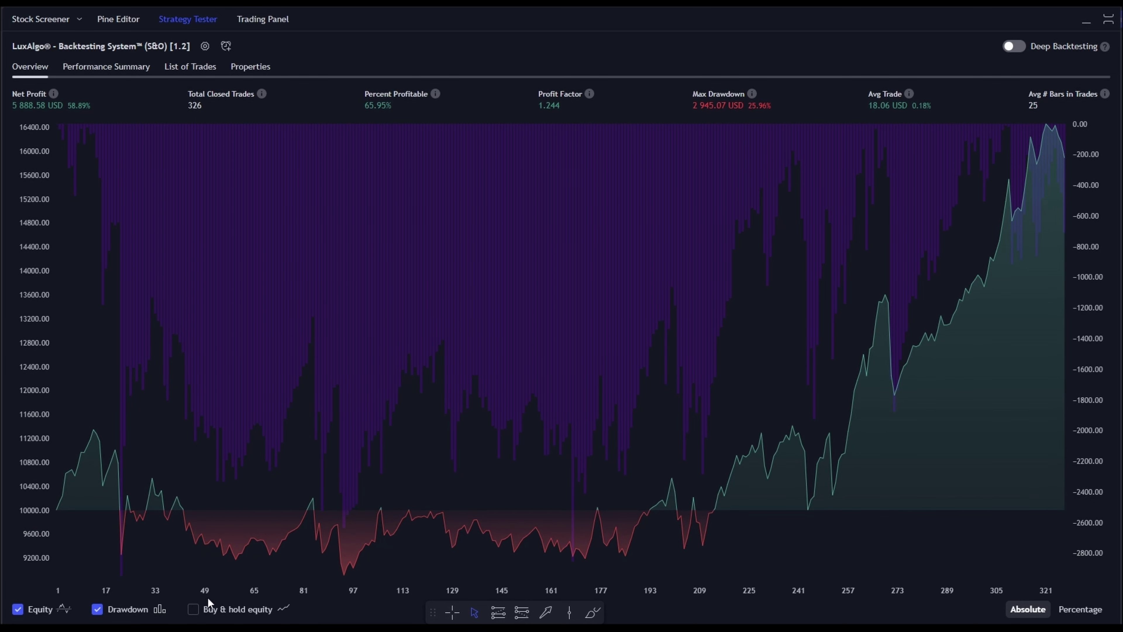
Step: Overlay the Buy & hold equity line on the Strategy Tester equity chart
click(194, 609)
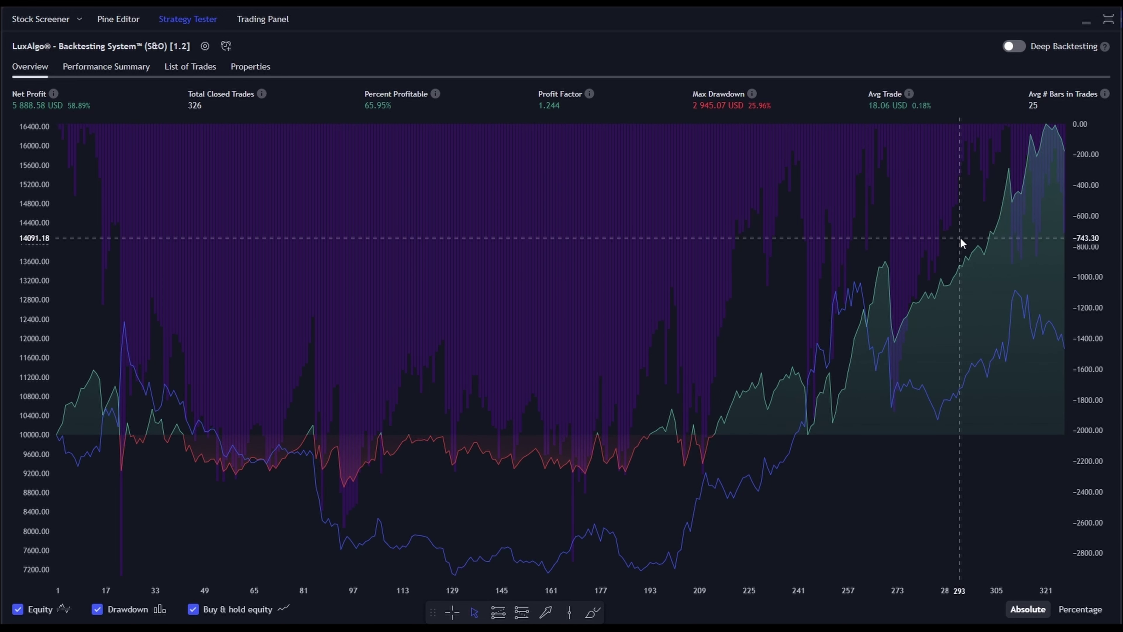
Step: Change the Backtesting System's Sensitivity from 12 to 19 and reopen the Strategy Tester
click(1093, 28)
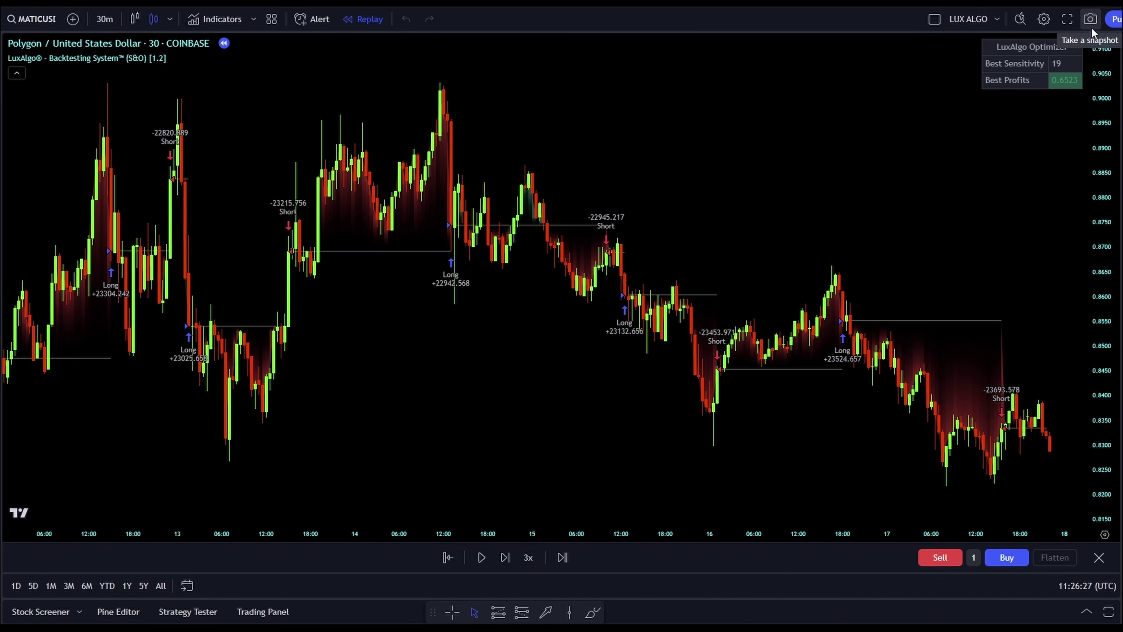
click(194, 59)
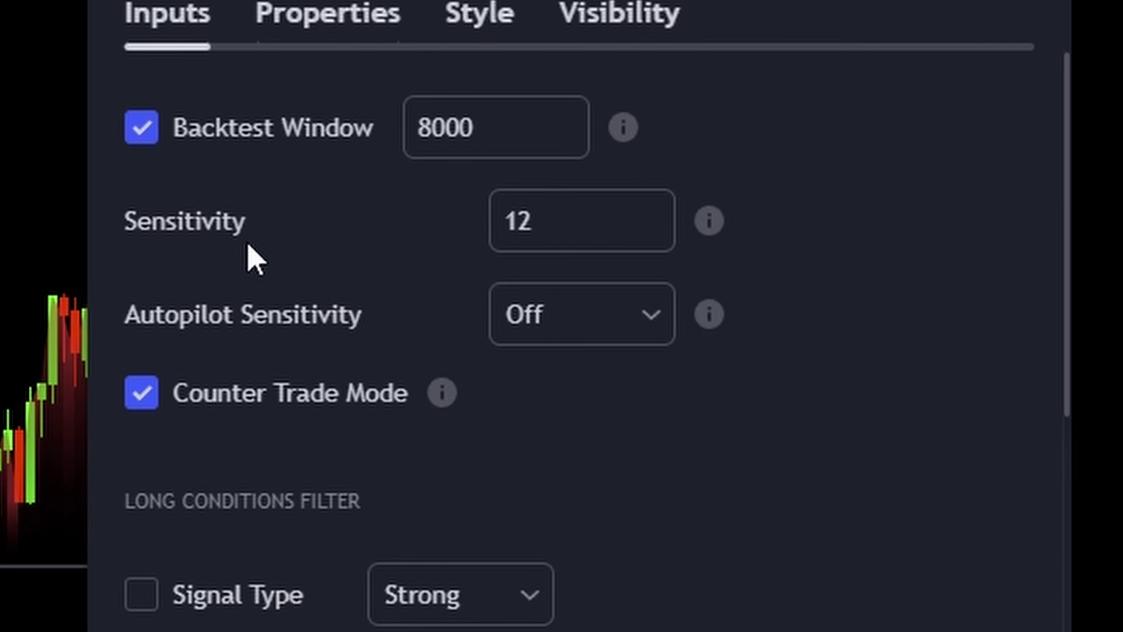
click(619, 231)
double_click(618, 231)
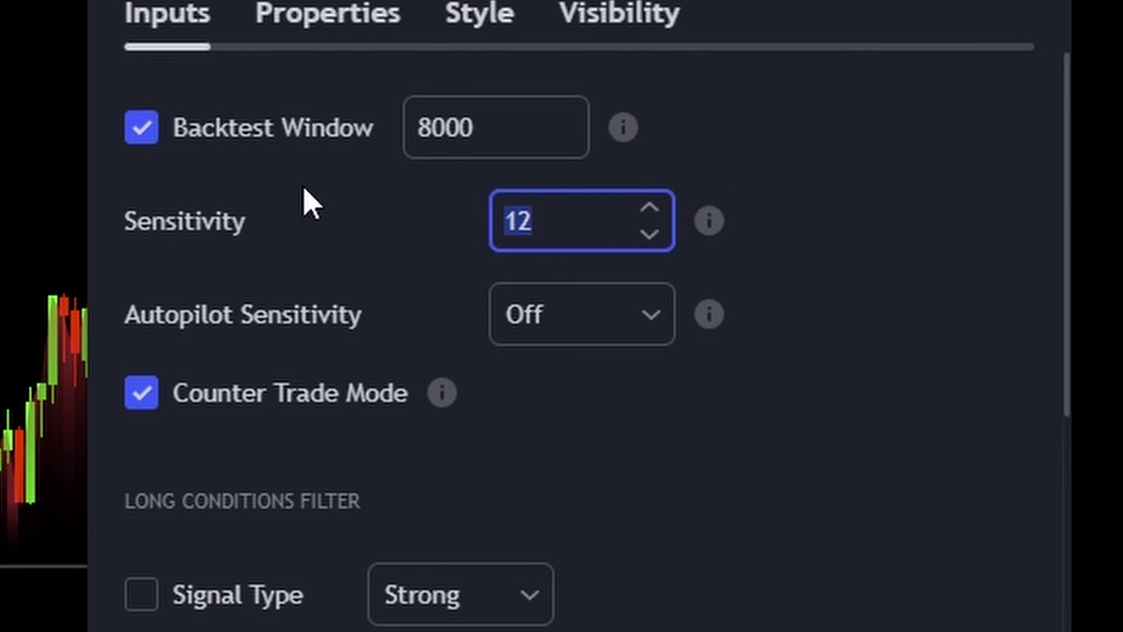
click(906, 376)
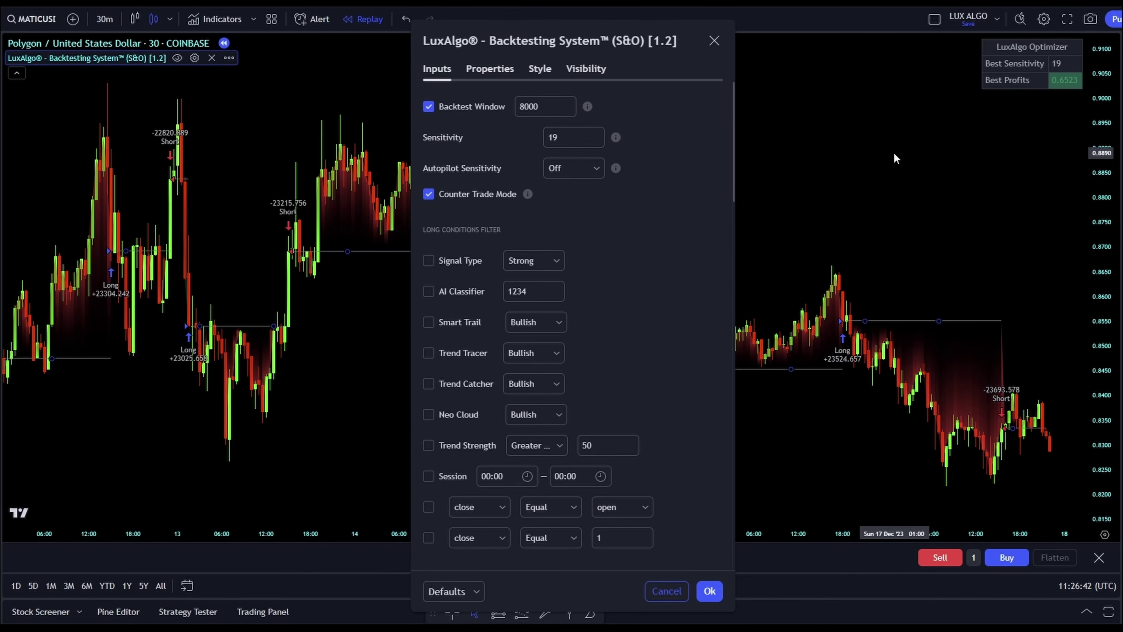
key(Return)
click(210, 611)
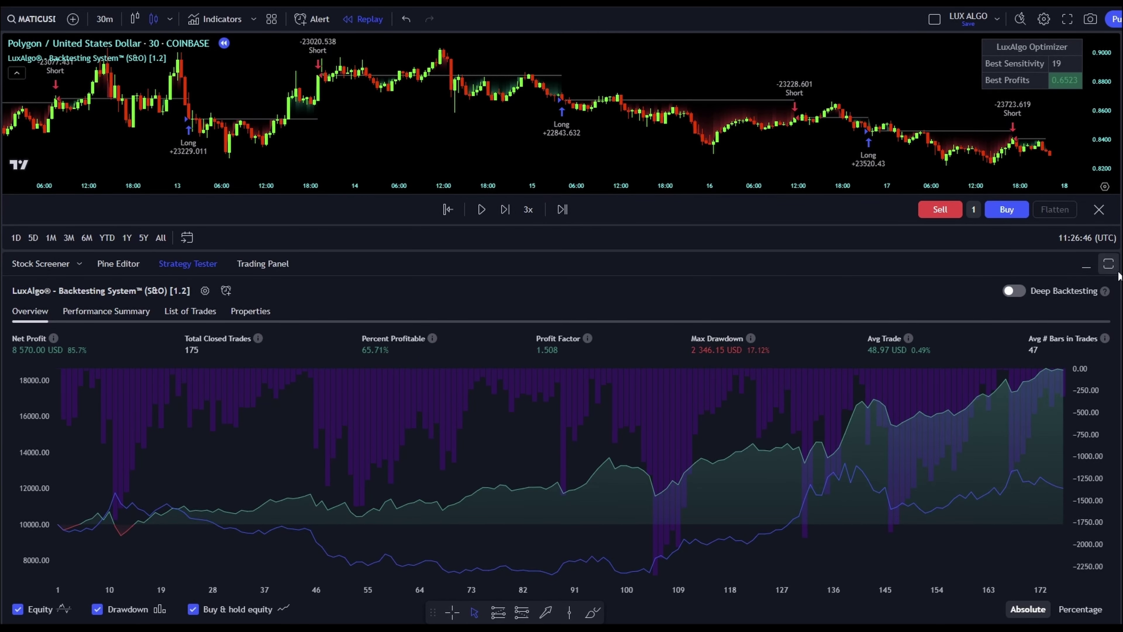
Step: Review the enlarged results (8,570.00 USD profit, 2,346.15 USD drawdown), then collapse the panel
click(1109, 265)
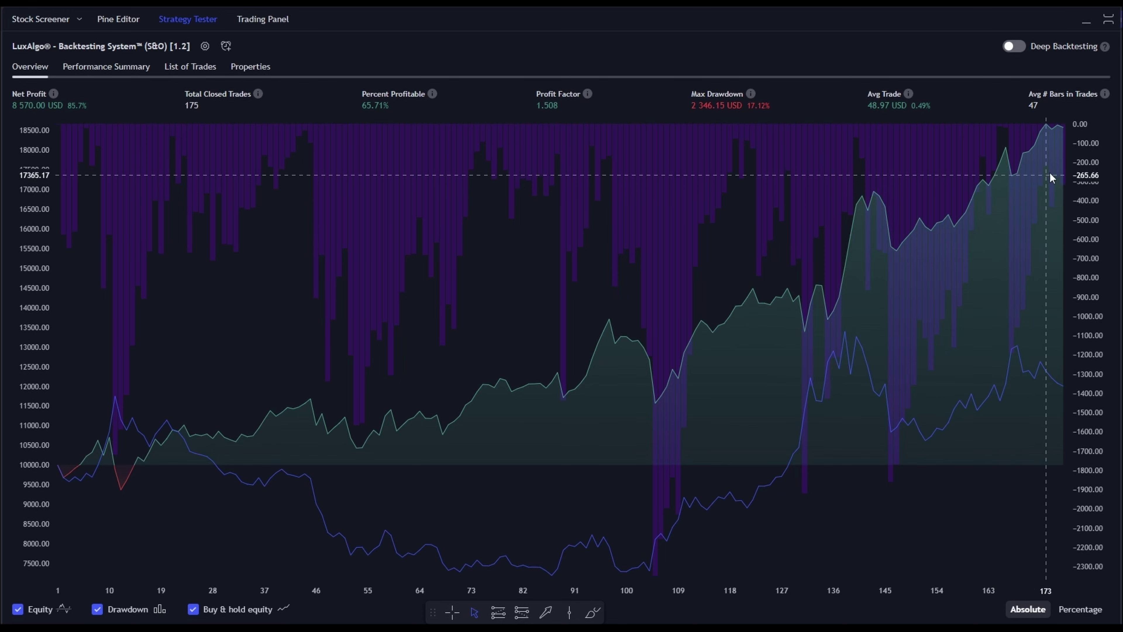
click(1108, 23)
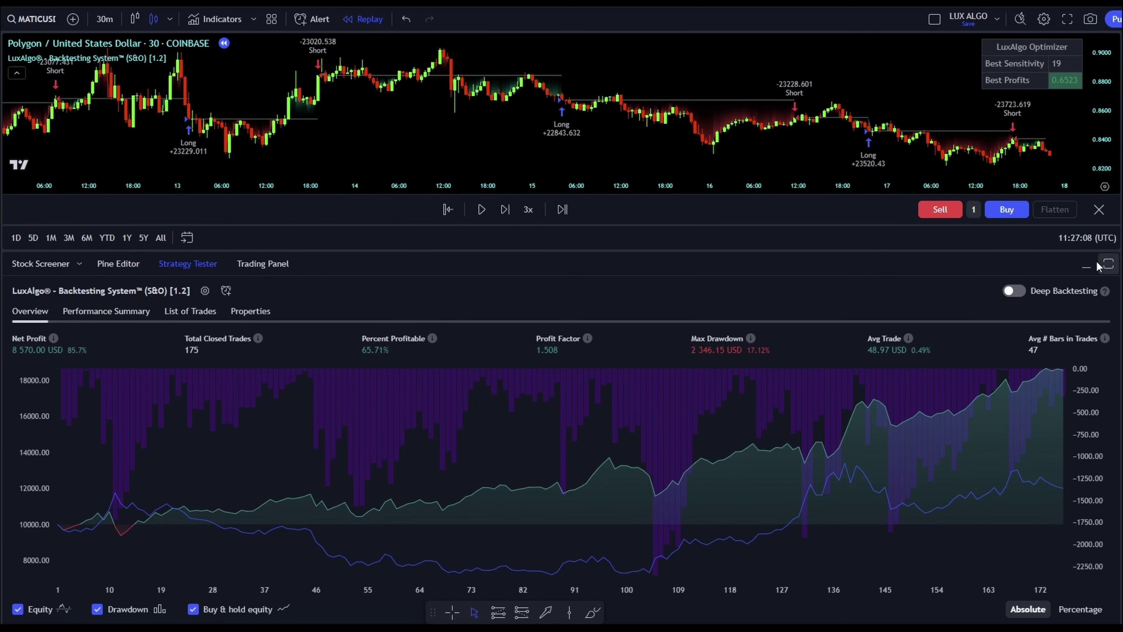
click(1084, 266)
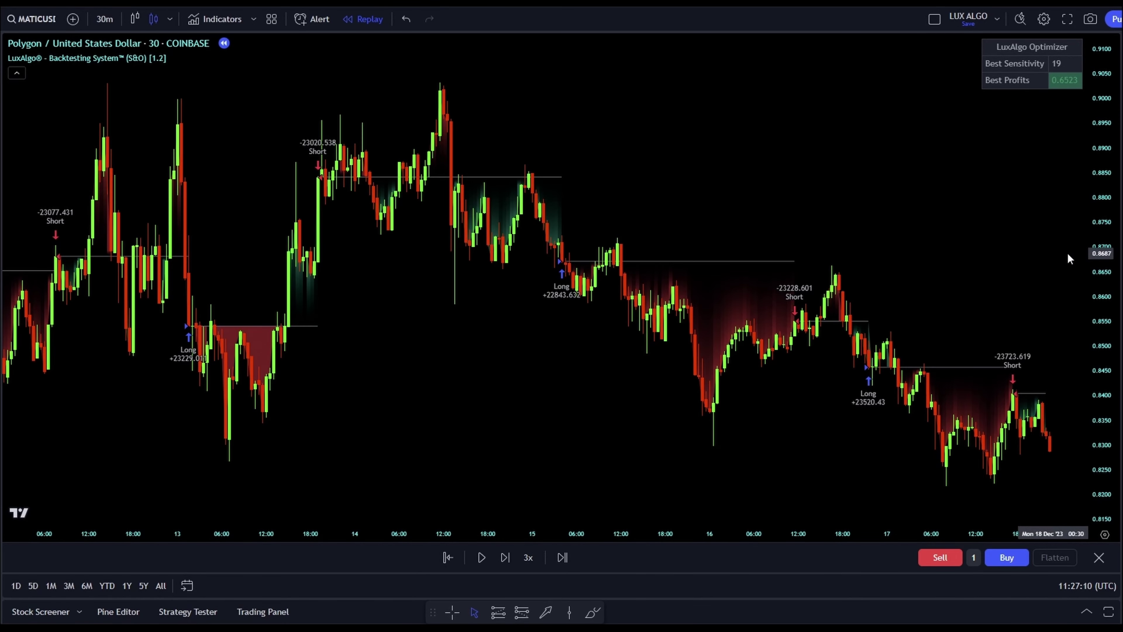
Step: Zoom into the MATICUSD candles and pan back past the Long +22843.632 trade to 13 December
scroll(843, 200, up, 5)
scroll(839, 196, up, 3)
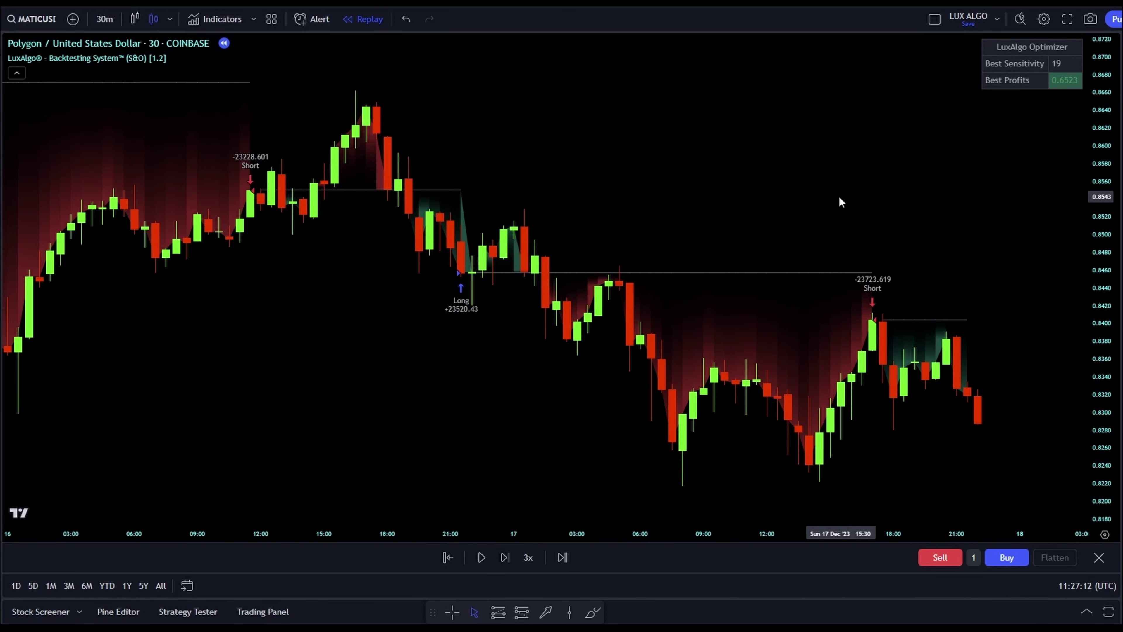
drag(714, 89, 978, 82)
drag(559, 91, 861, 111)
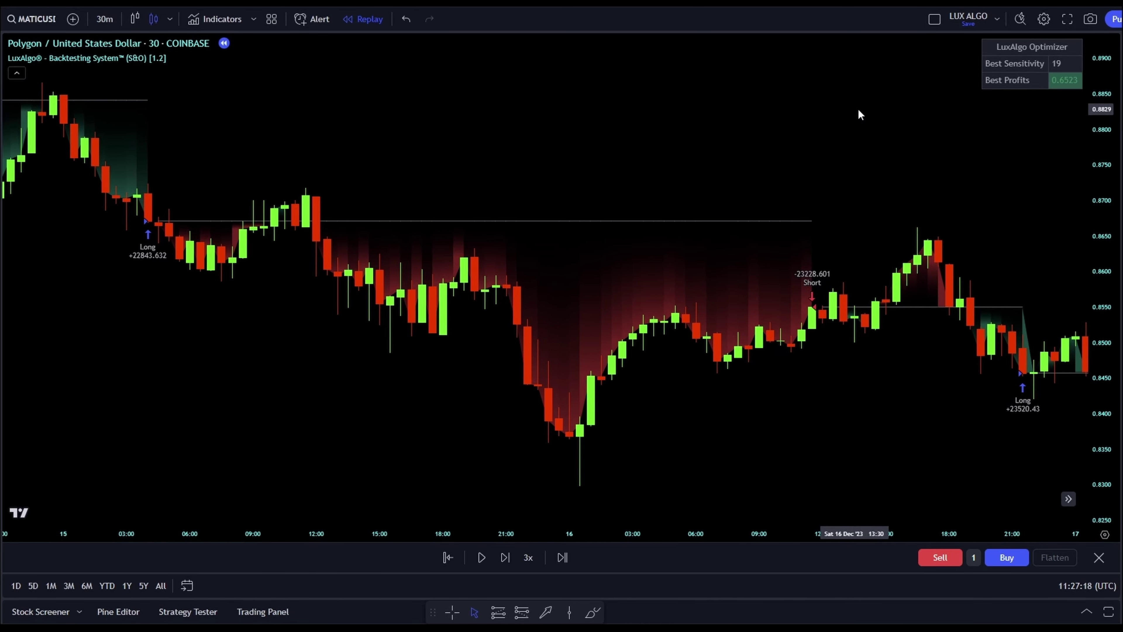
drag(300, 148, 970, 142)
drag(287, 336, 994, 301)
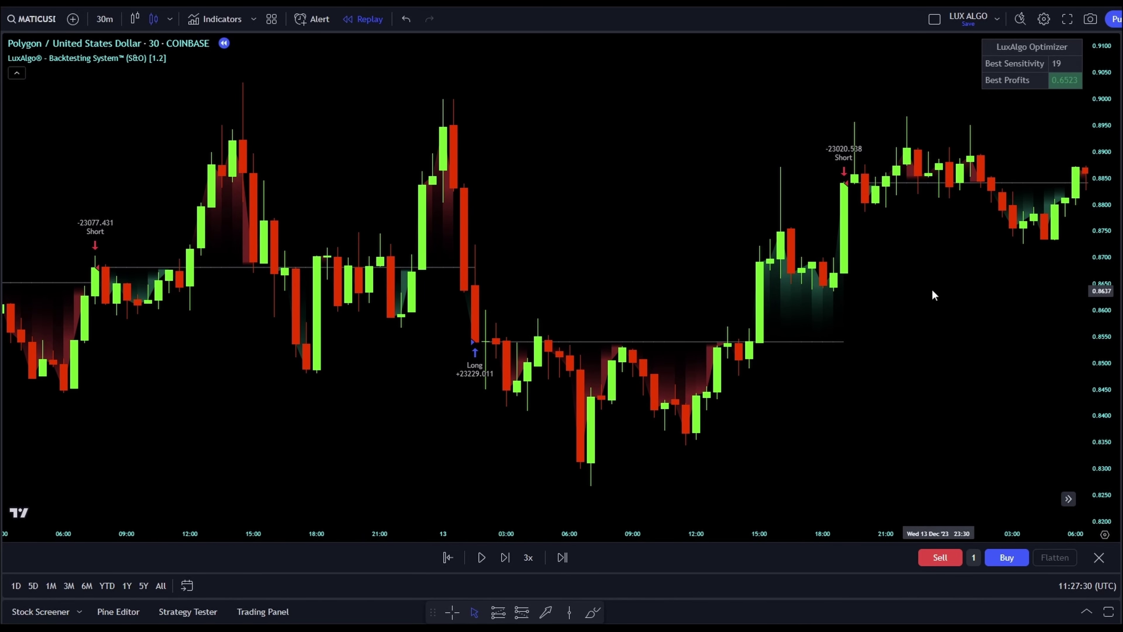
drag(639, 214, 1031, 205)
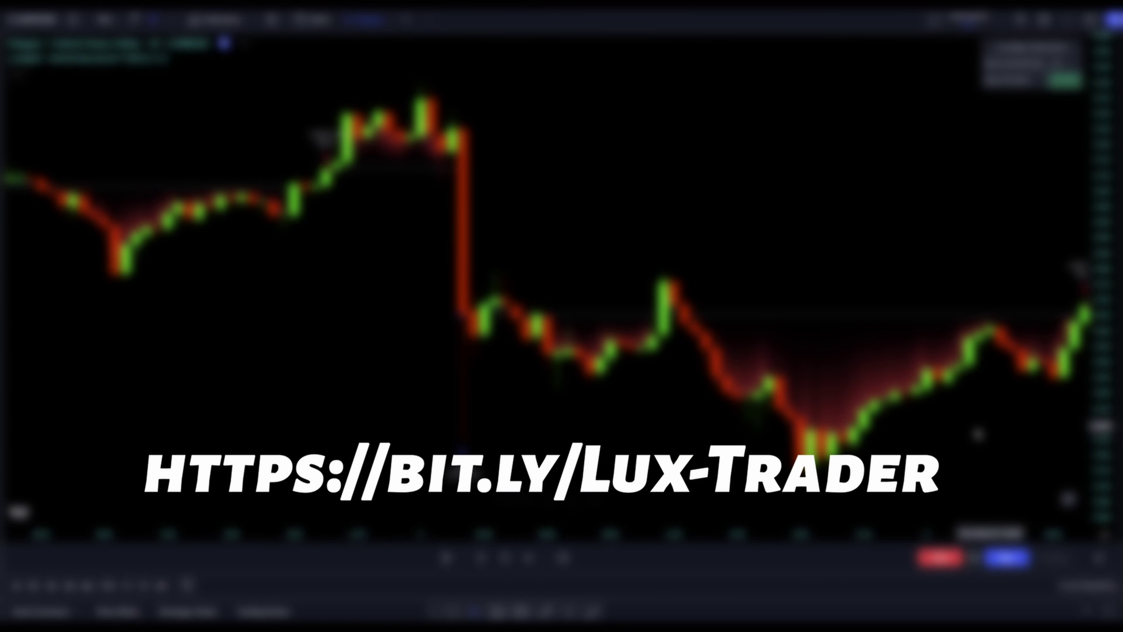
Step: Scroll the chart back past 9 and 8 December to the 7 December Long +24137.154 and Short -24014.752 trades
drag(223, 413, 868, 447)
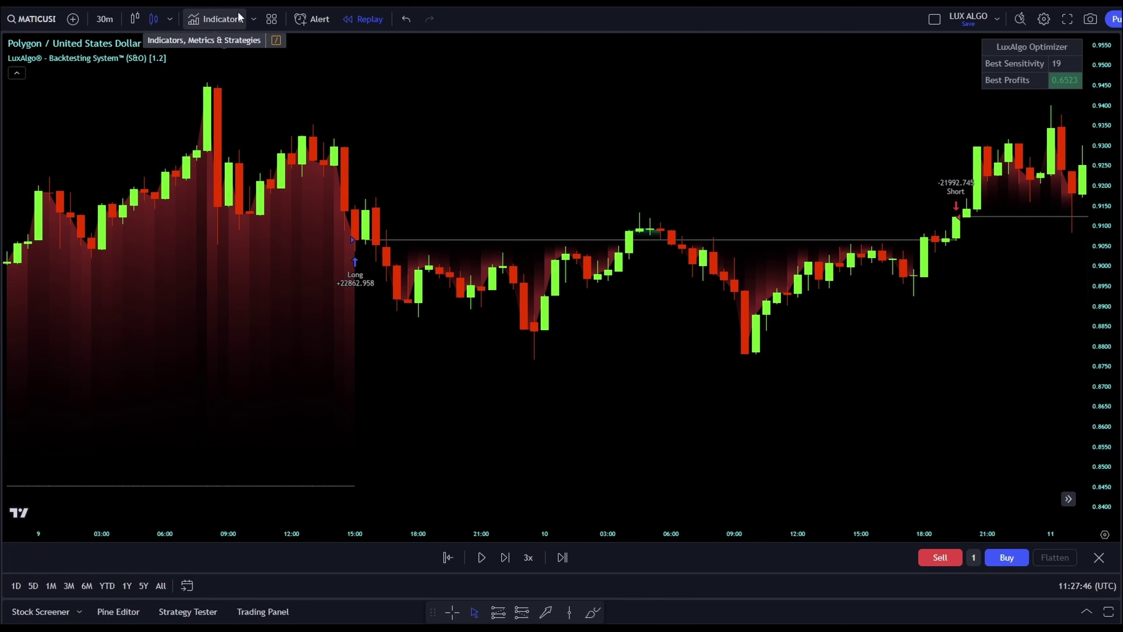
drag(296, 66, 848, 90)
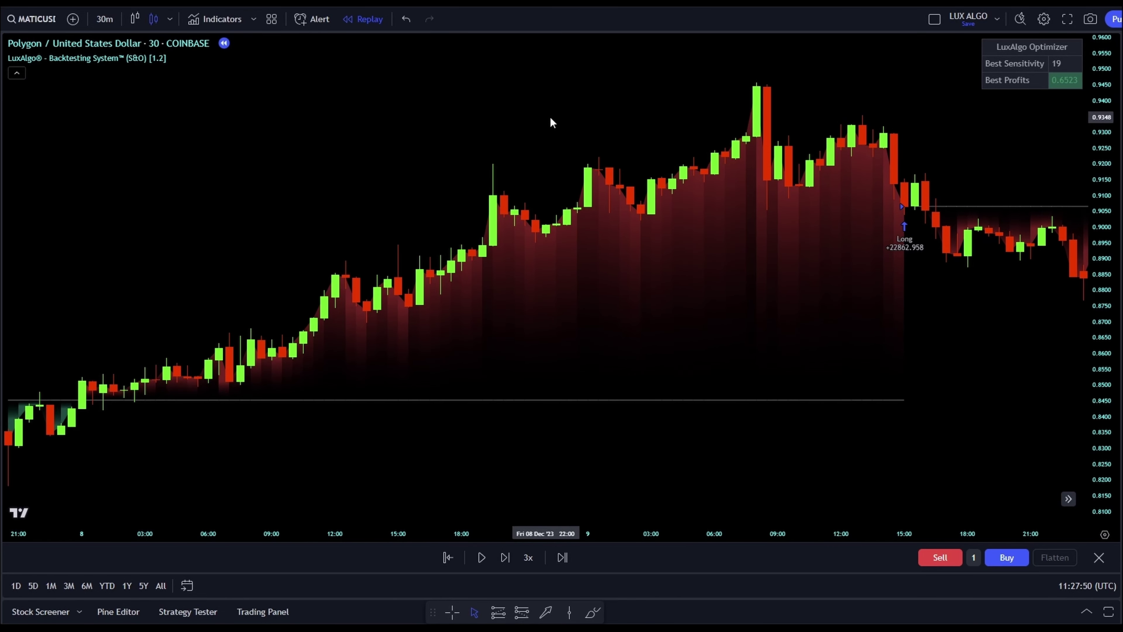
drag(551, 118, 810, 101)
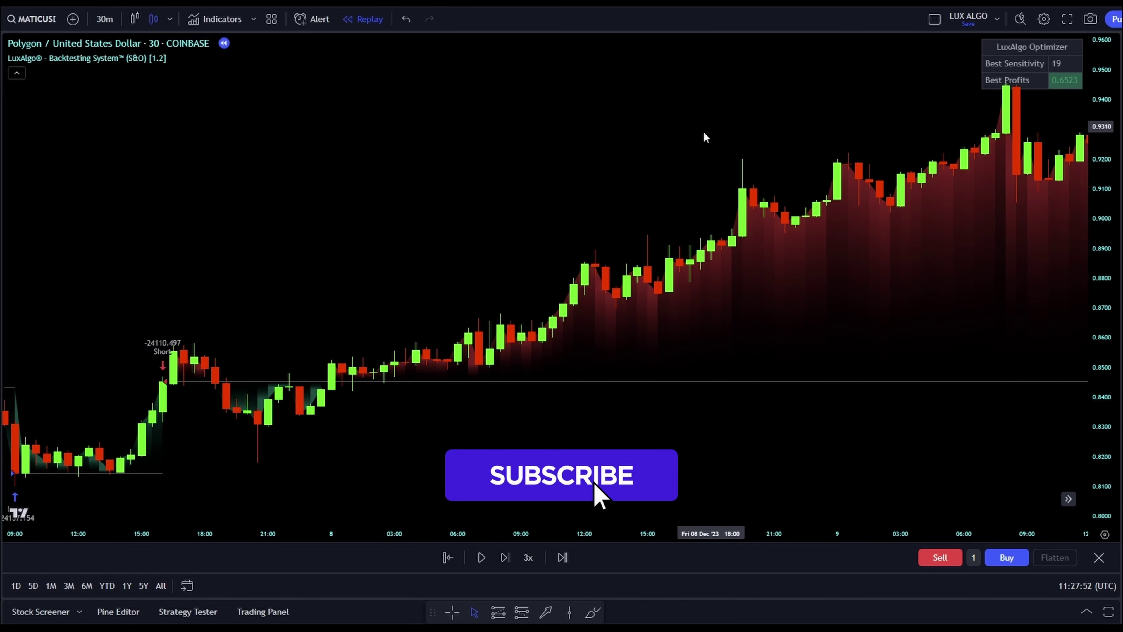
drag(705, 133, 934, 97)
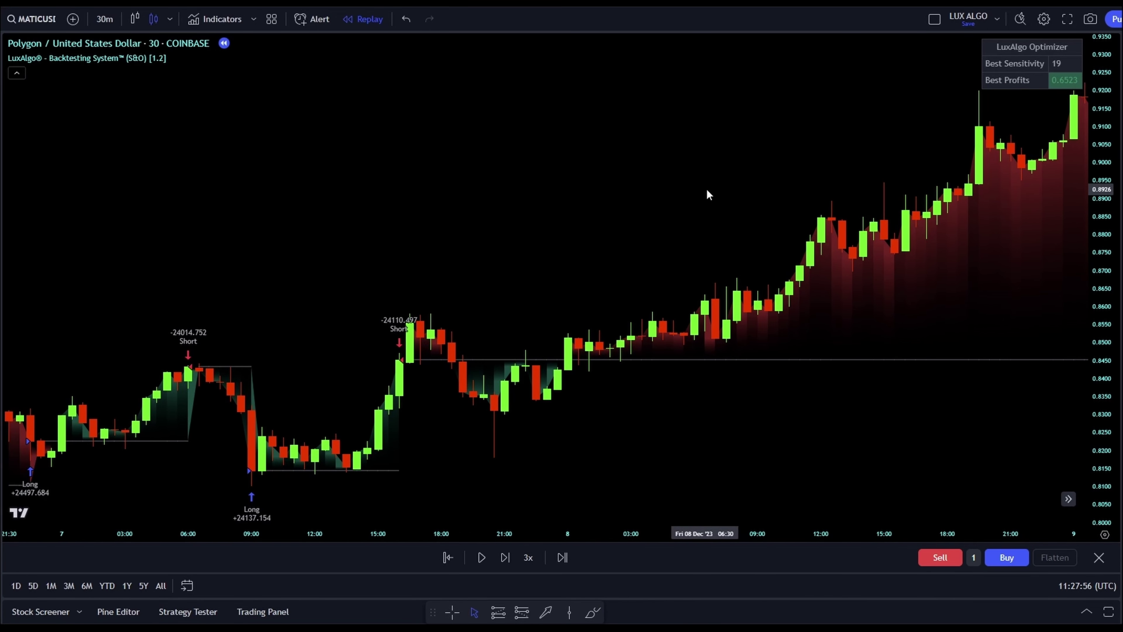
drag(731, 186, 1031, 131)
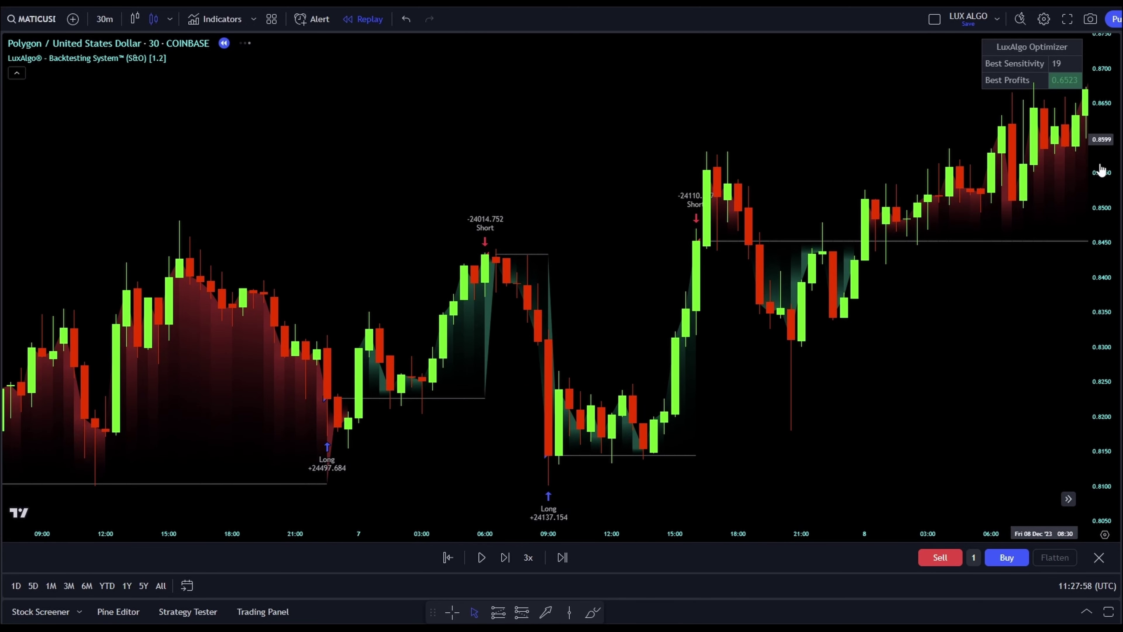